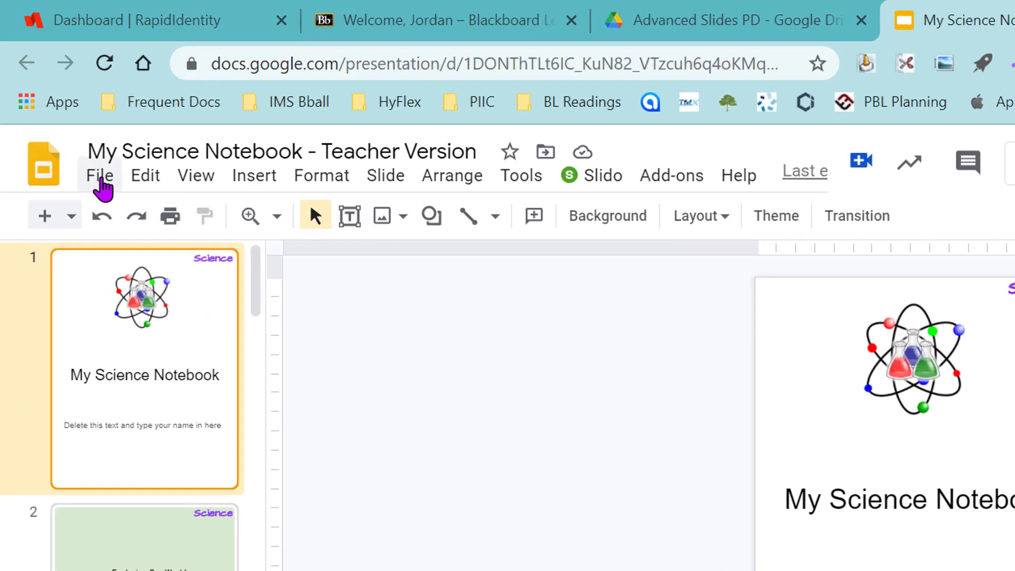
- Review the teacher deck's page size settings and close them without changes
left_click(102, 180)
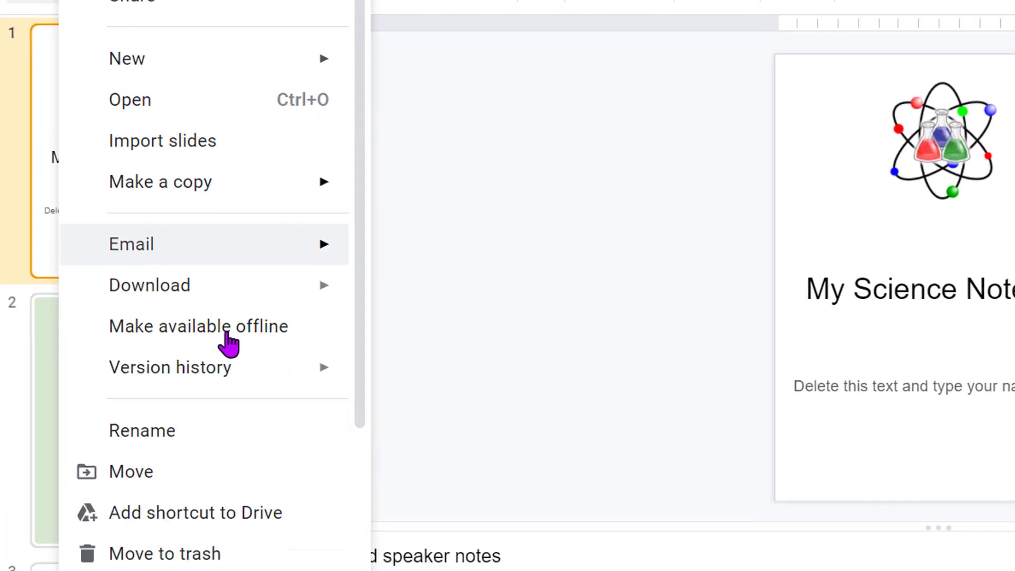
mouse_move(181, 567)
scroll(227, 238, "down", 3)
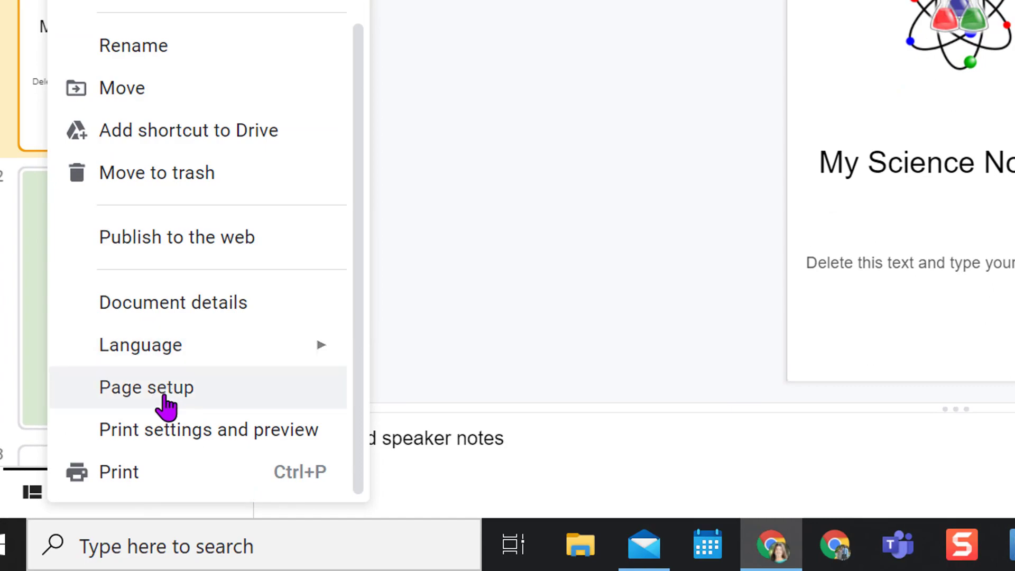
left_click(165, 398)
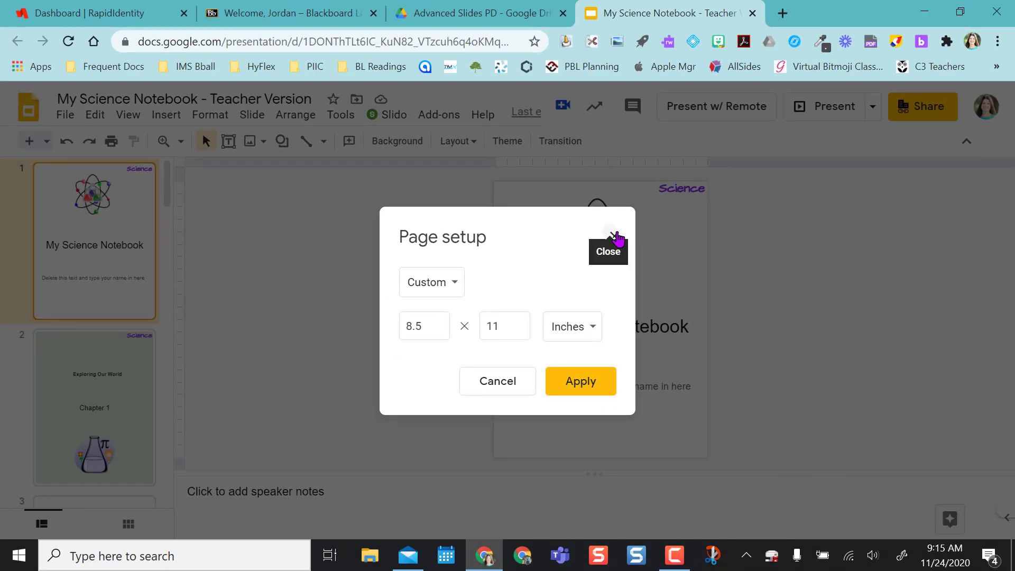
left_click(614, 237)
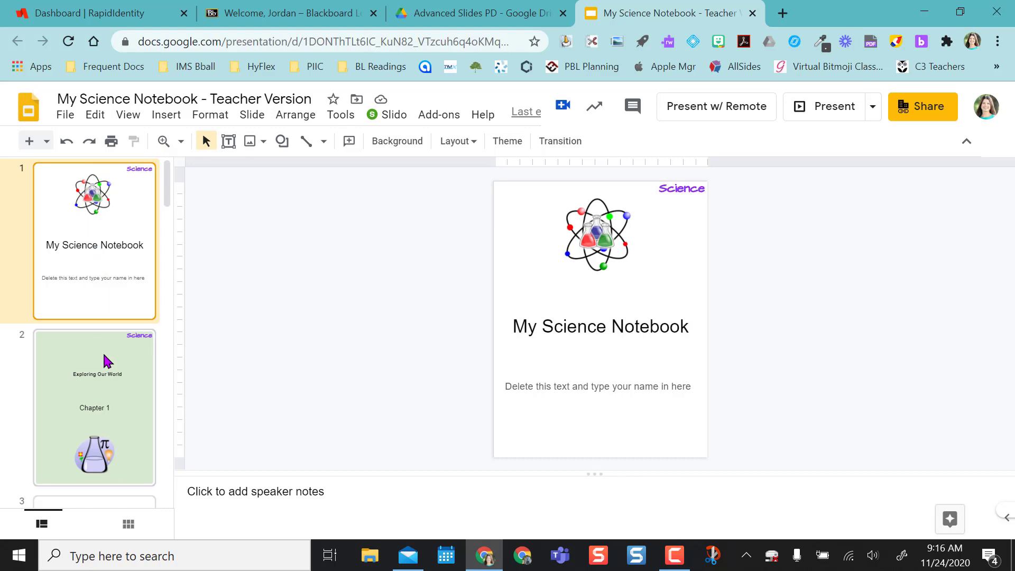
scroll(105, 361, "down", 12)
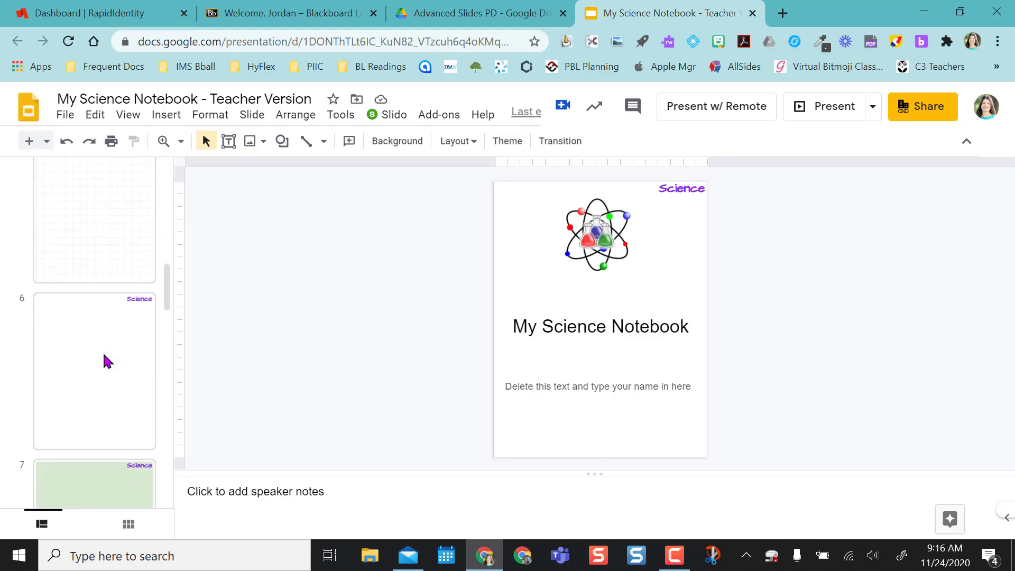
scroll(104, 361, "down", 18)
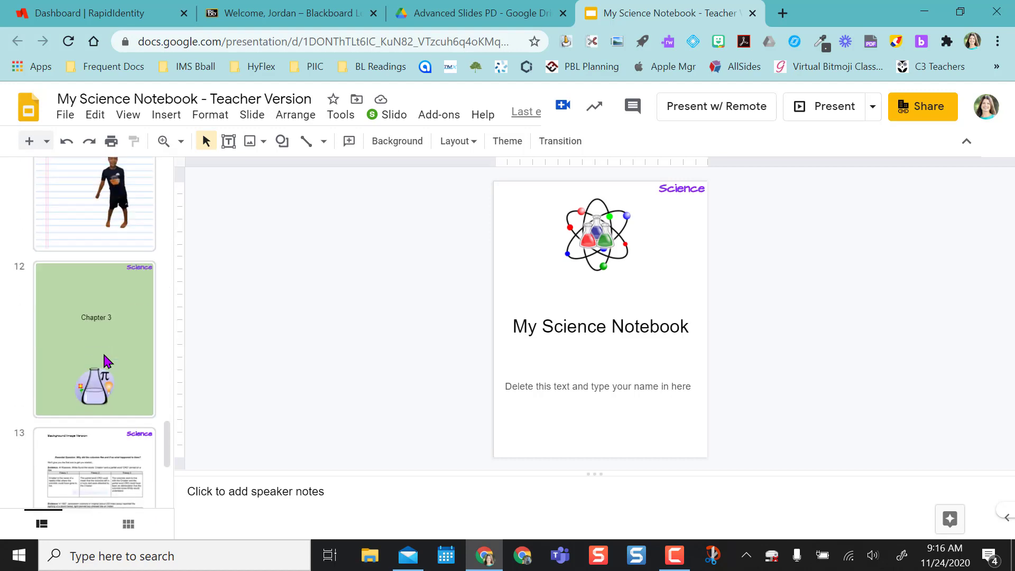
scroll(104, 361, "down", 4)
scroll(104, 361, "up", 12)
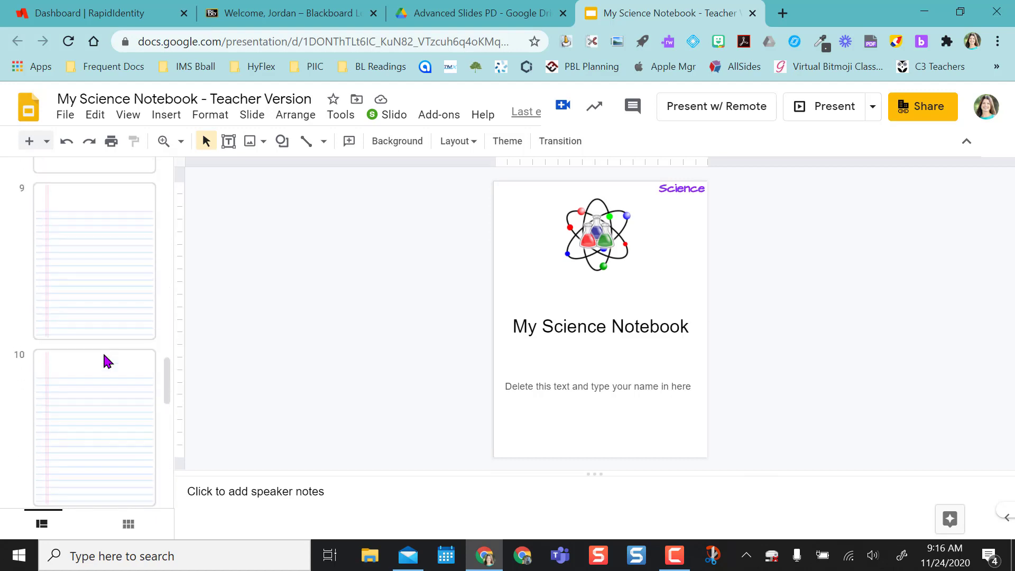
scroll(104, 361, "up", 20)
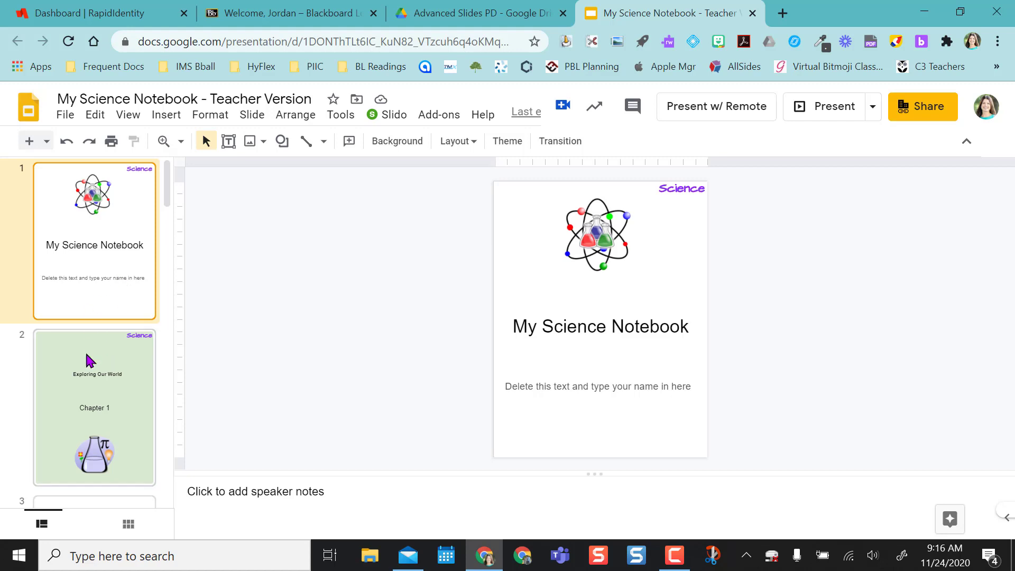
scroll(93, 375, "down", 7)
scroll(93, 375, "up", 7)
- Create a new Google Slides presentation in the Advanced Slides PD folder, shared like the folder
left_click(472, 15)
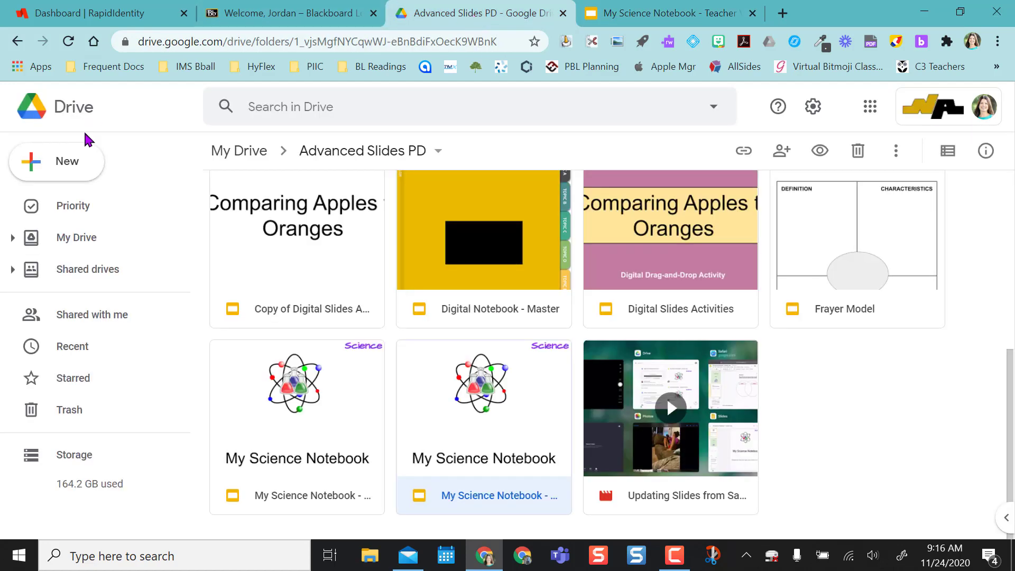
left_click(75, 161)
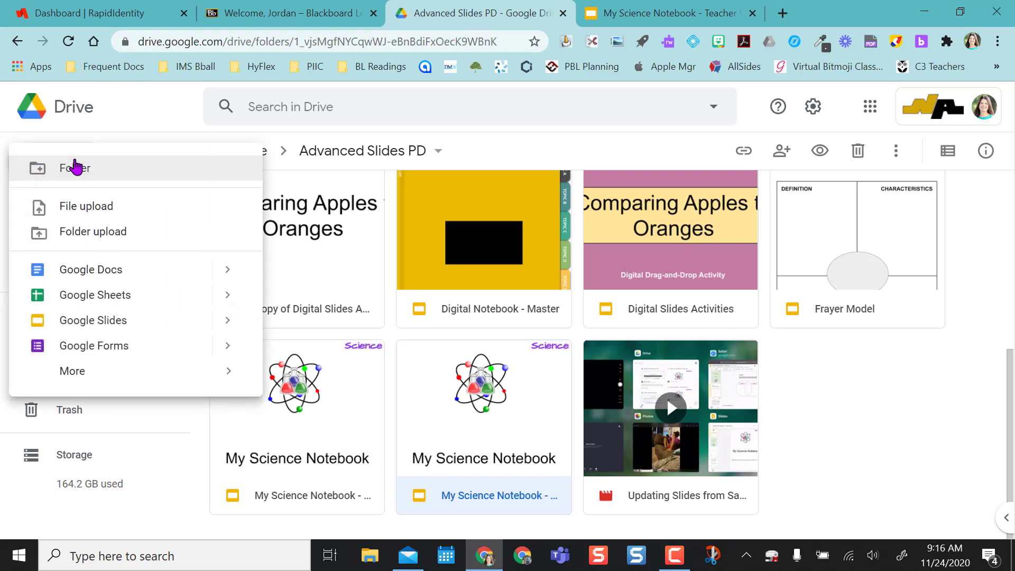
left_click(82, 321)
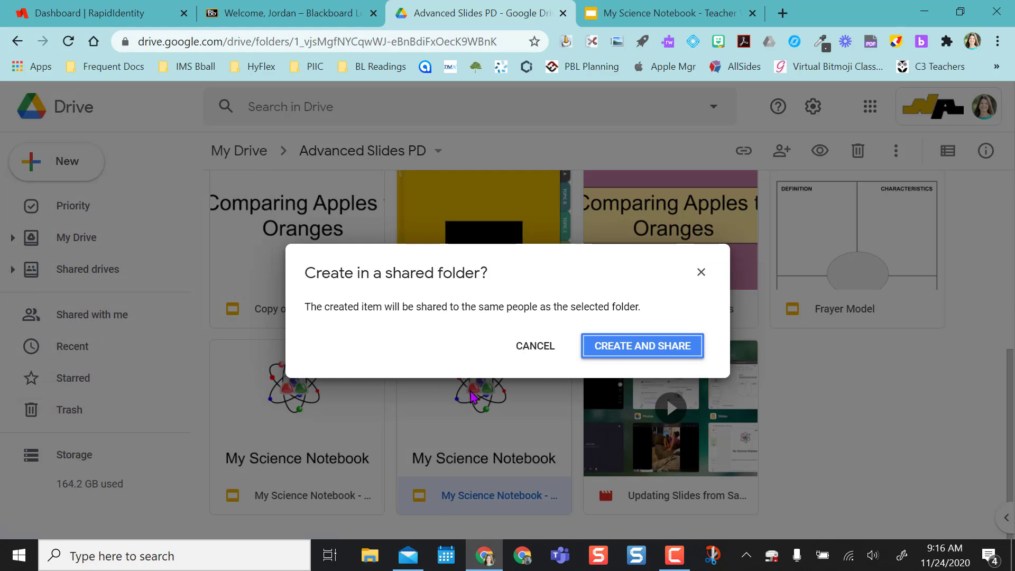
left_click(623, 346)
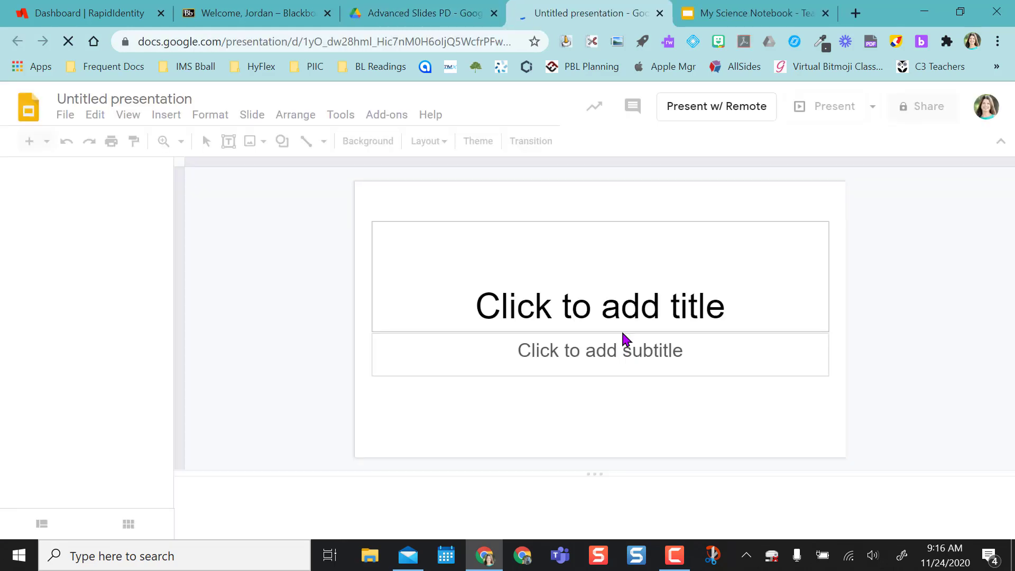
- Title the new presentation 'My Science Notebook - Student Version' using the teacher deck's copied title
left_click(724, 16)
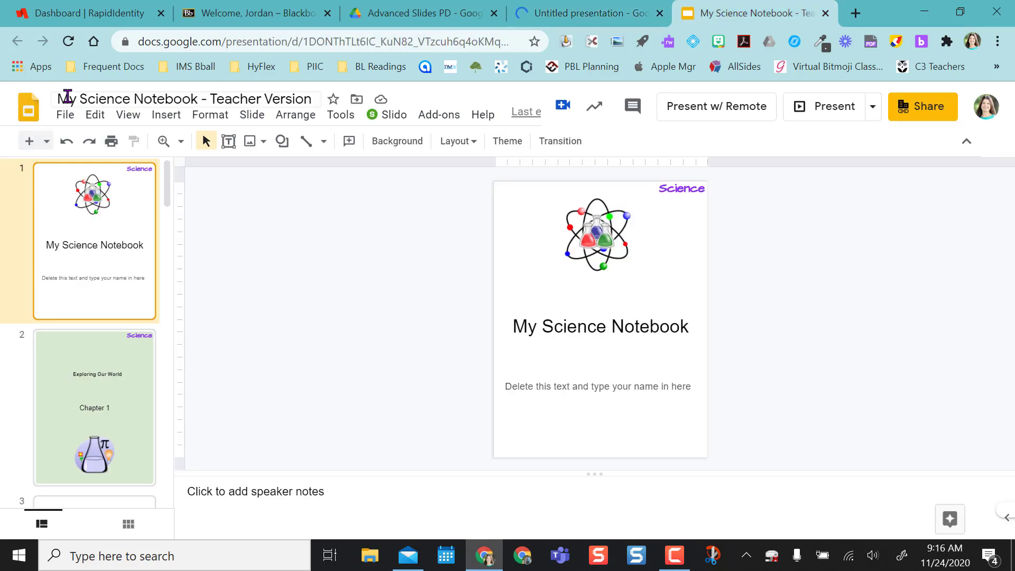
left_click_drag(58, 98, 316, 111)
key("ctrl+c")
key("ctrl+shift+Tab")
left_click(110, 98)
key("ctrl+v")
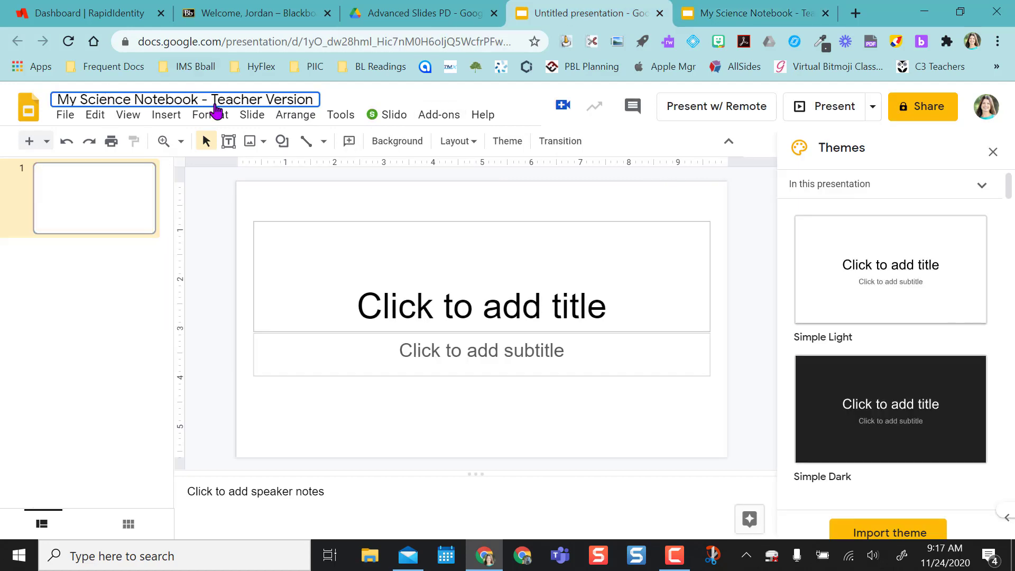
left_click_drag(263, 100, 212, 100)
type("Student")
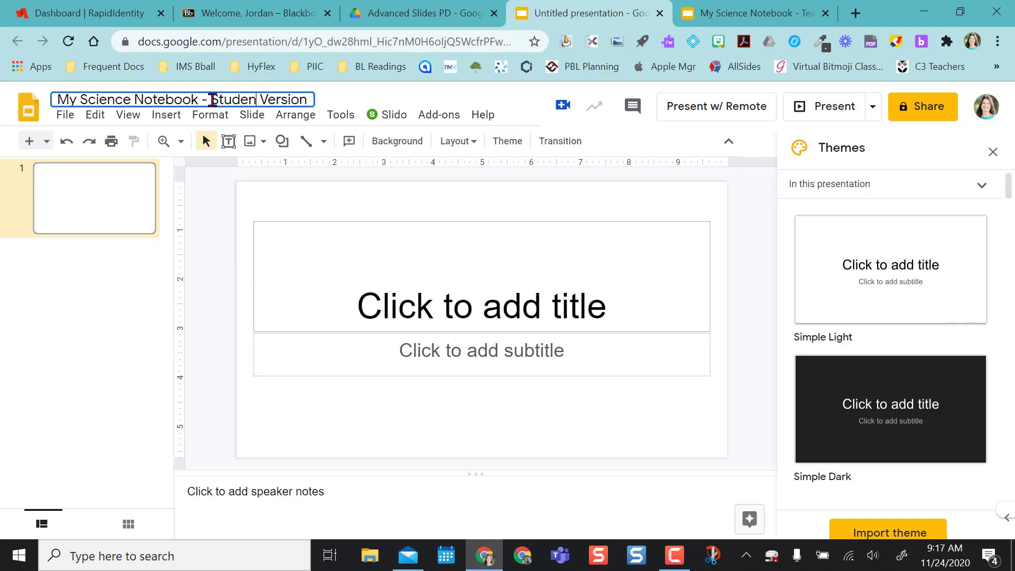
left_click(215, 245)
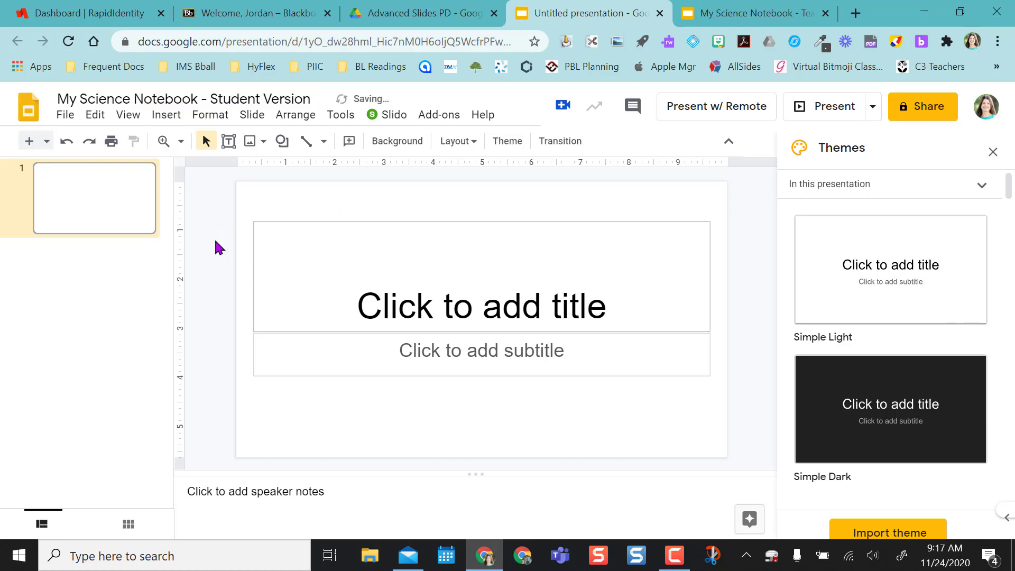
- Close the Themes panel and return to the teacher deck without changing its title
left_click(992, 153)
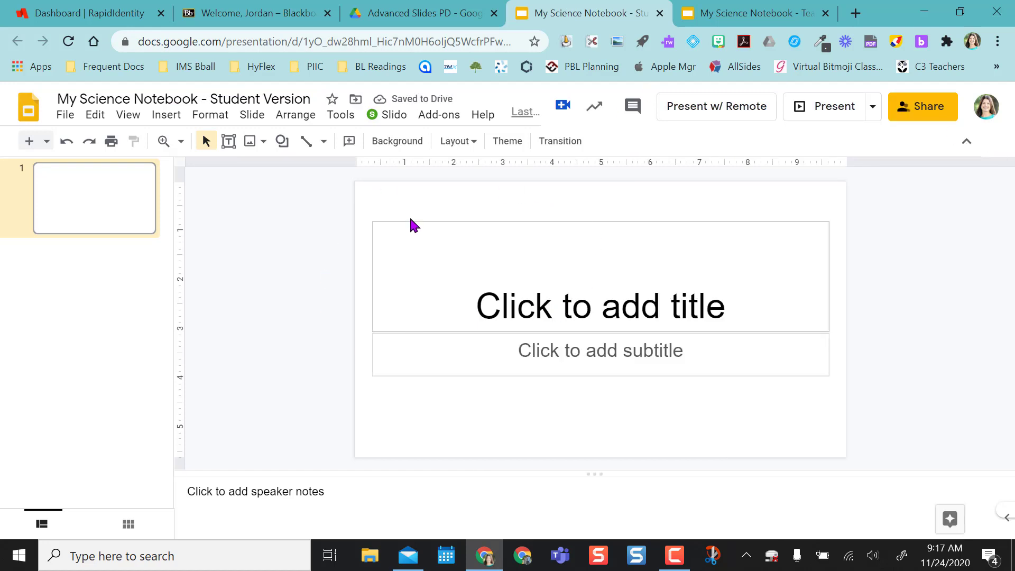
left_click(736, 12)
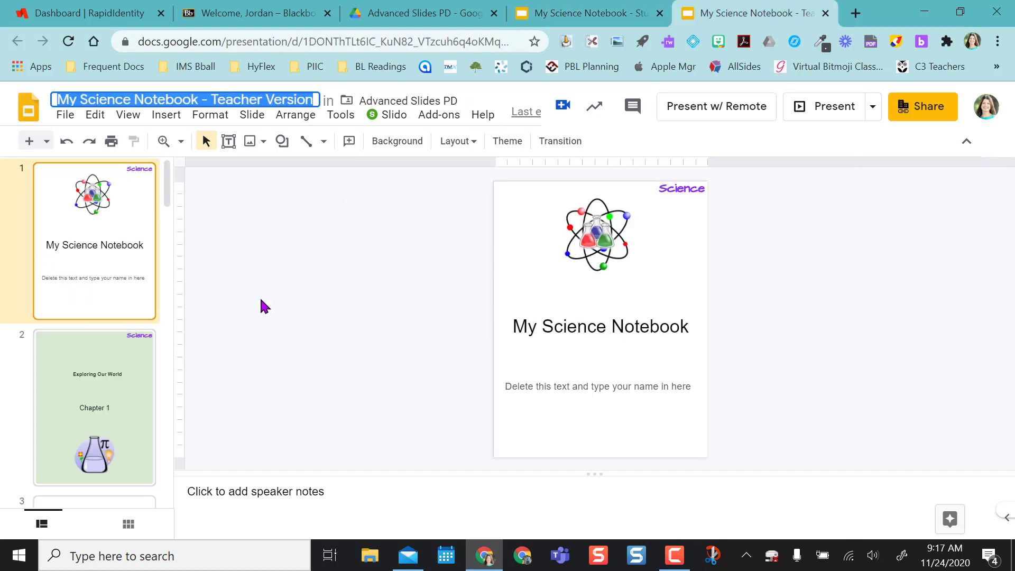
left_click(318, 306)
- Give the Student Version deck a custom 8.5 × 11 inch portrait page size
left_click(573, 12)
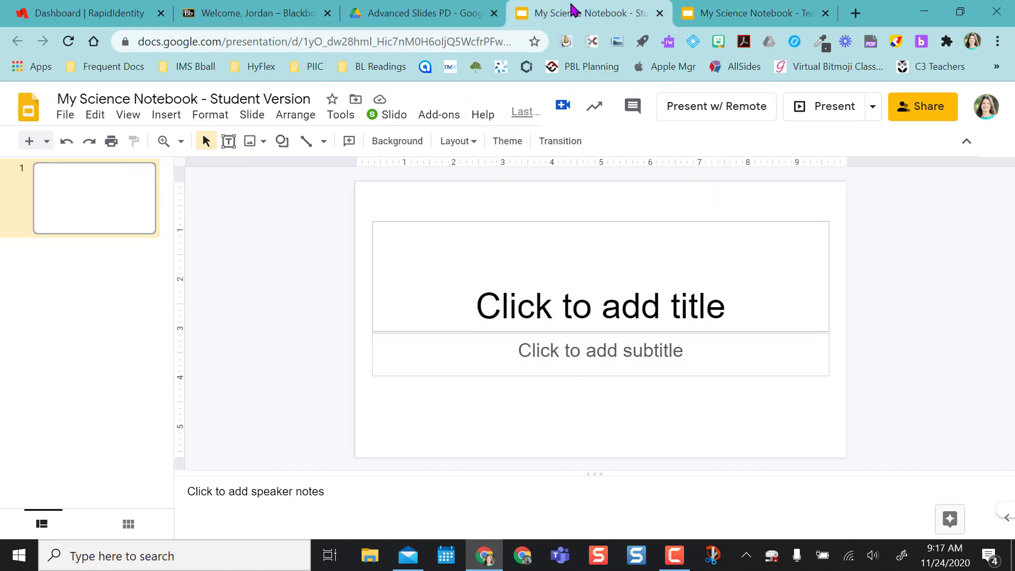
left_click(60, 119)
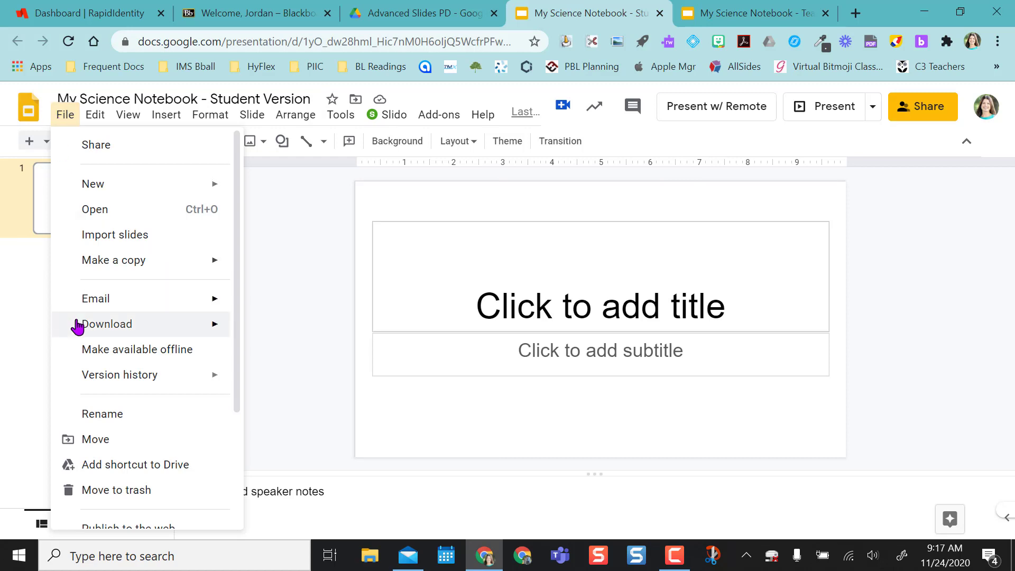
scroll(111, 448, "down", 3)
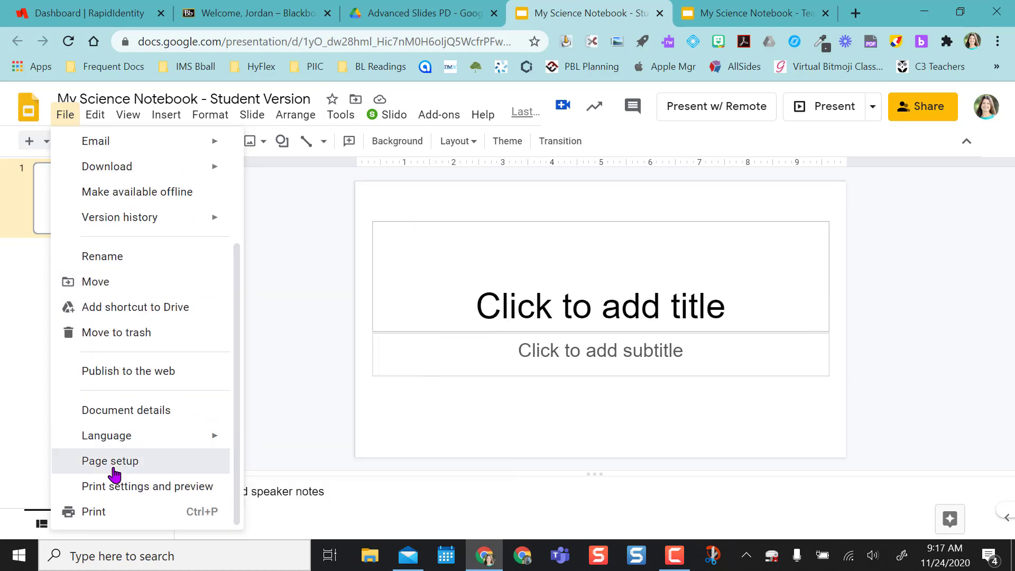
left_click(112, 465)
left_click(493, 295)
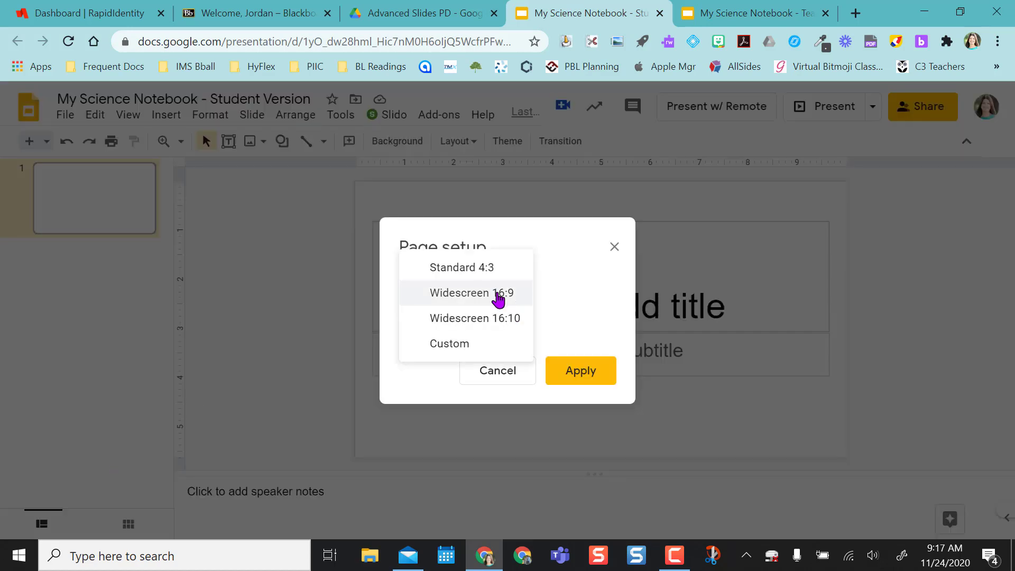
left_click(462, 344)
double_click(430, 337)
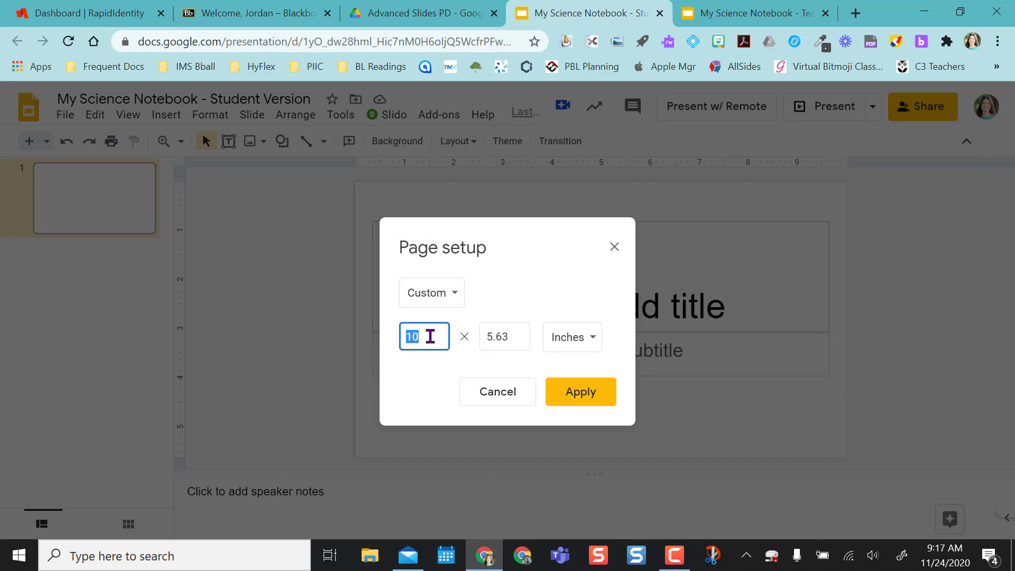
type("8.5")
double_click(497, 336)
type("11")
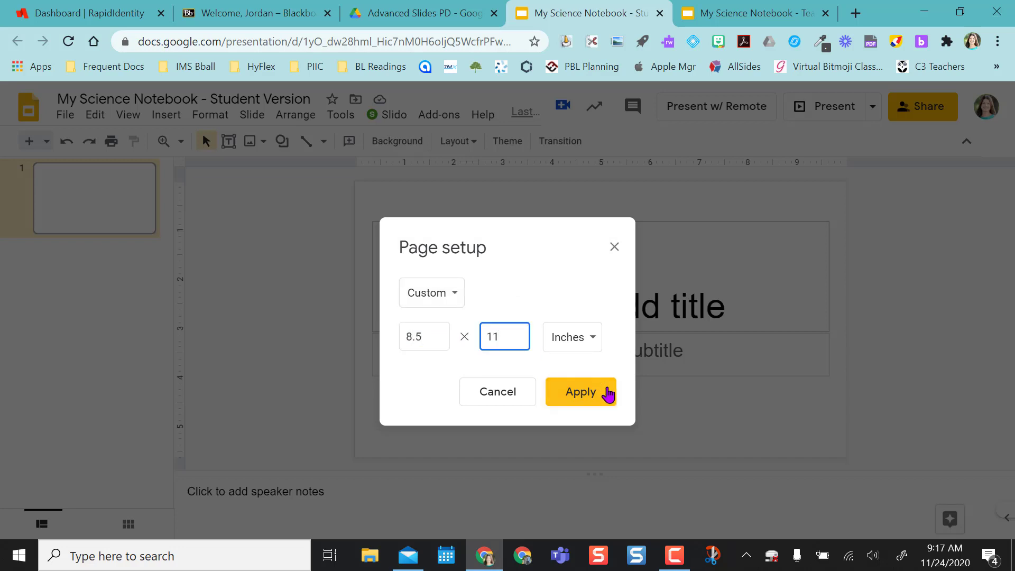
left_click(582, 402)
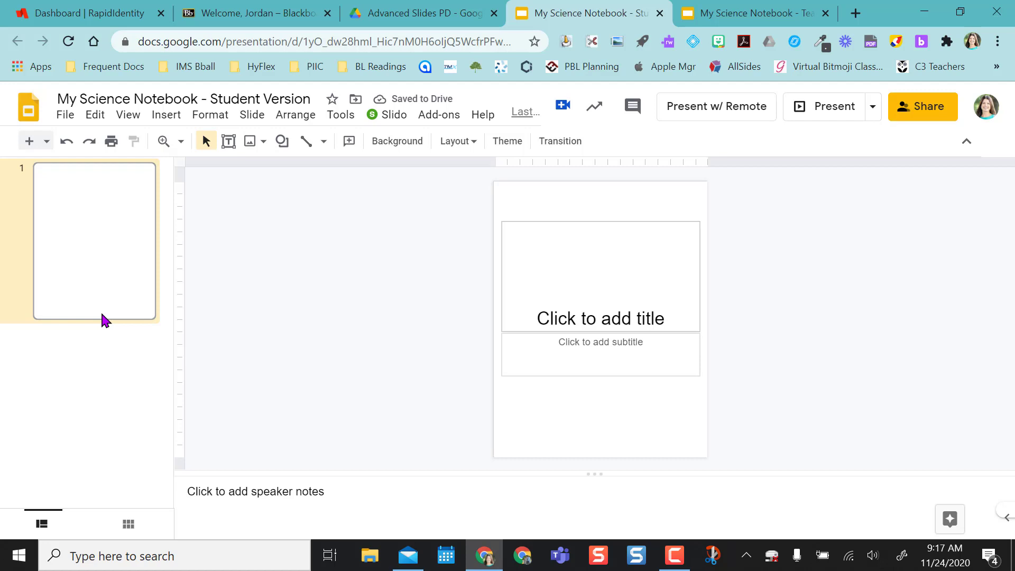
- Compare the Student Version's new page shape with the teacher deck
left_click(769, 13)
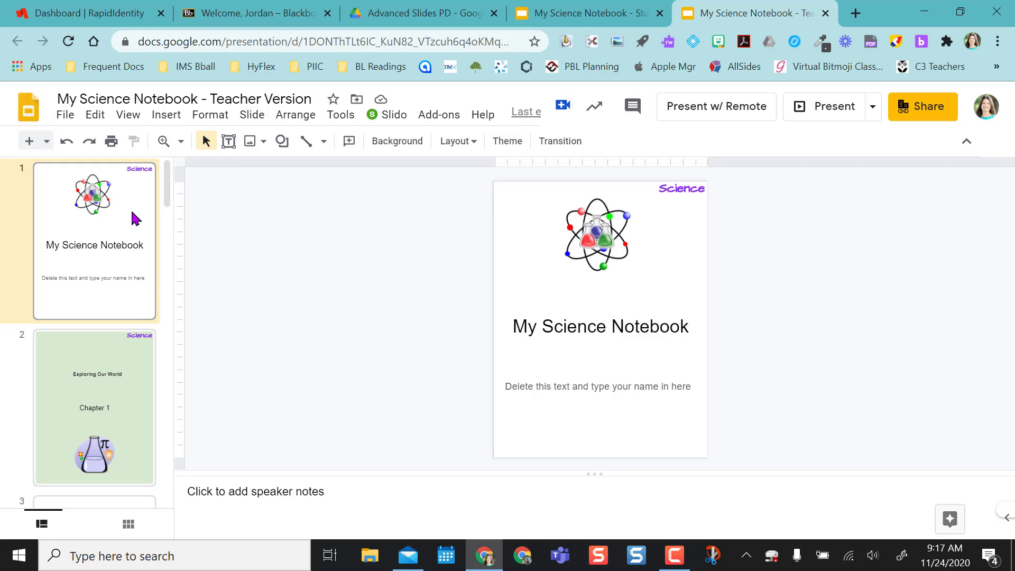
left_click(585, 14)
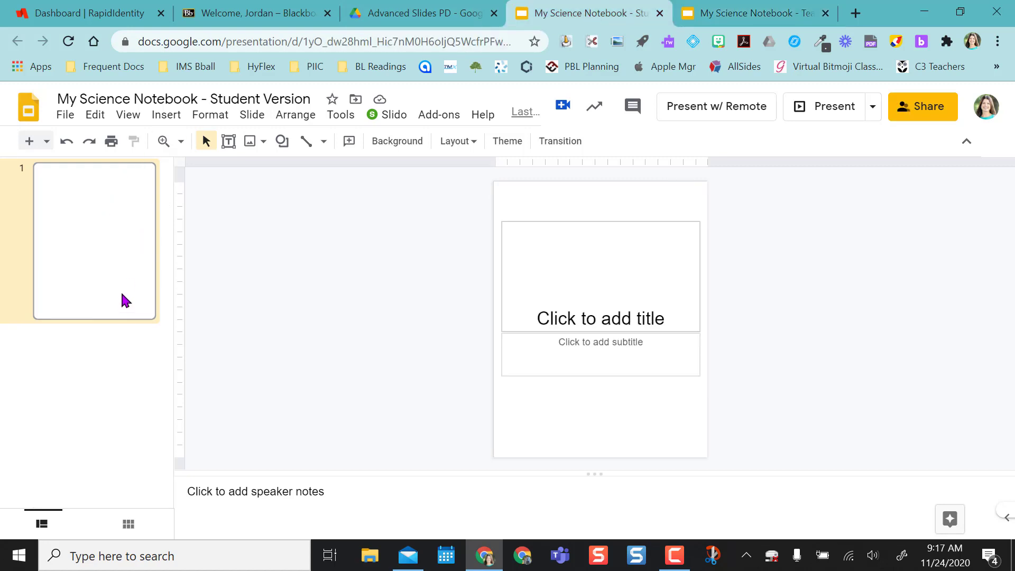
left_click(722, 16)
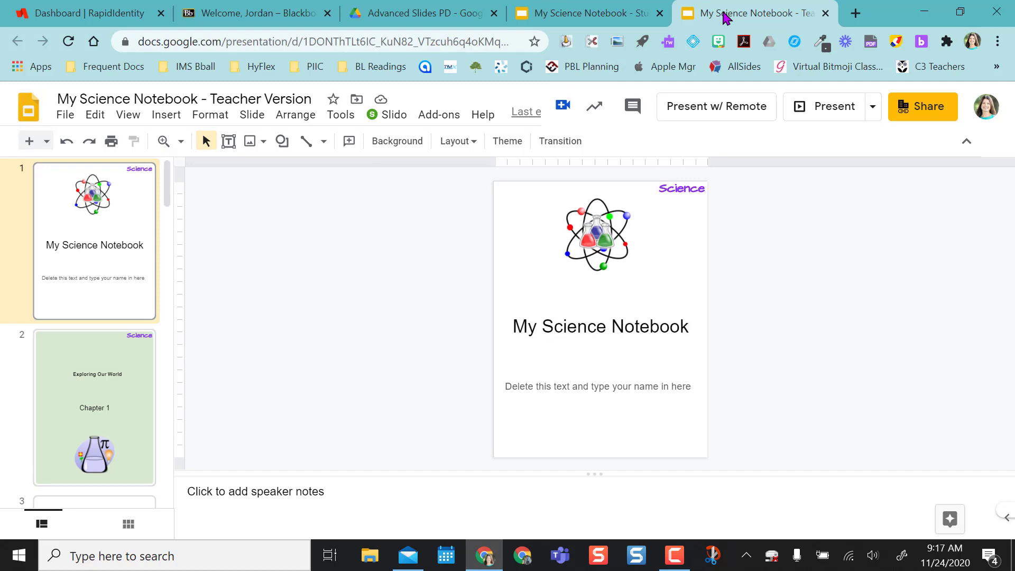
- Select all 14 Teacher Version slides in the filmstrip and scroll back to the top
left_click(67, 219)
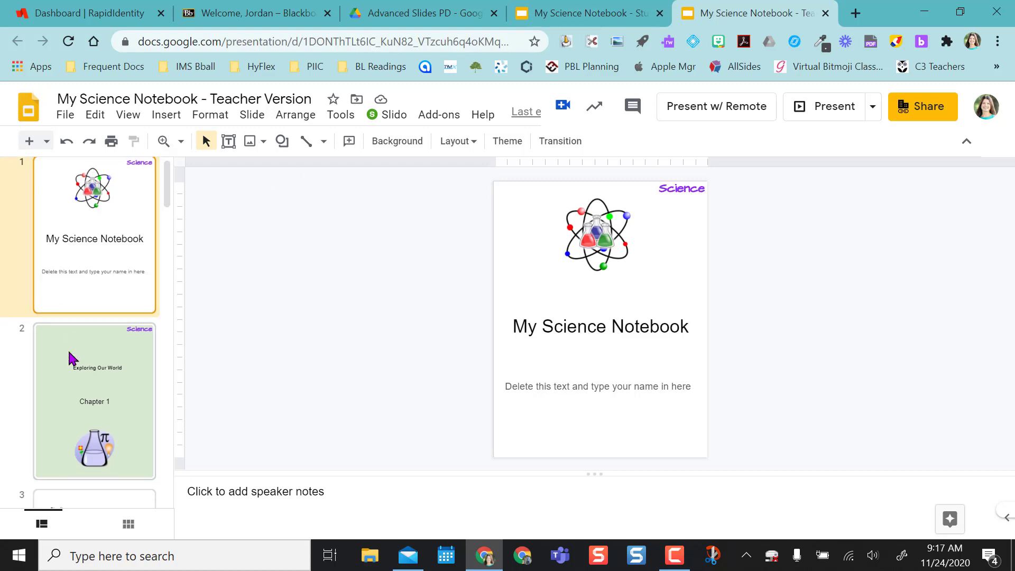
scroll(67, 348, "down", 20)
scroll(70, 352, "down", 12)
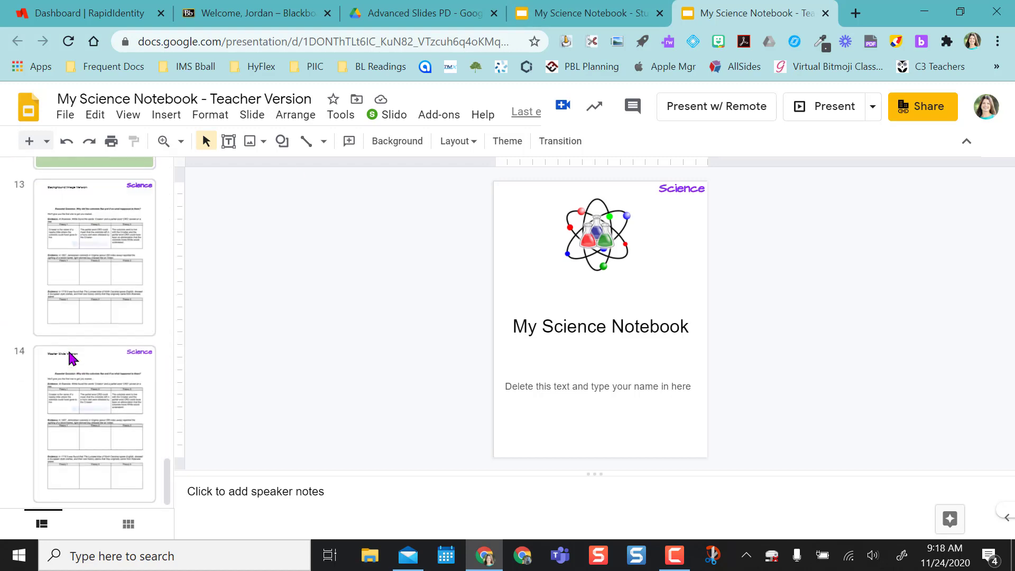
left_click(72, 429, "shift")
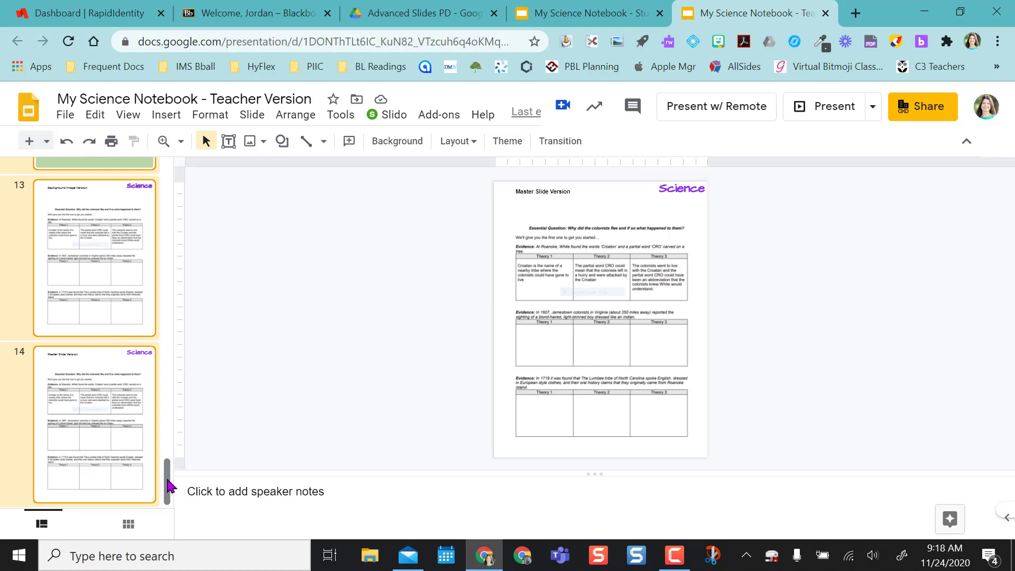
left_click_drag(166, 481, 174, 166)
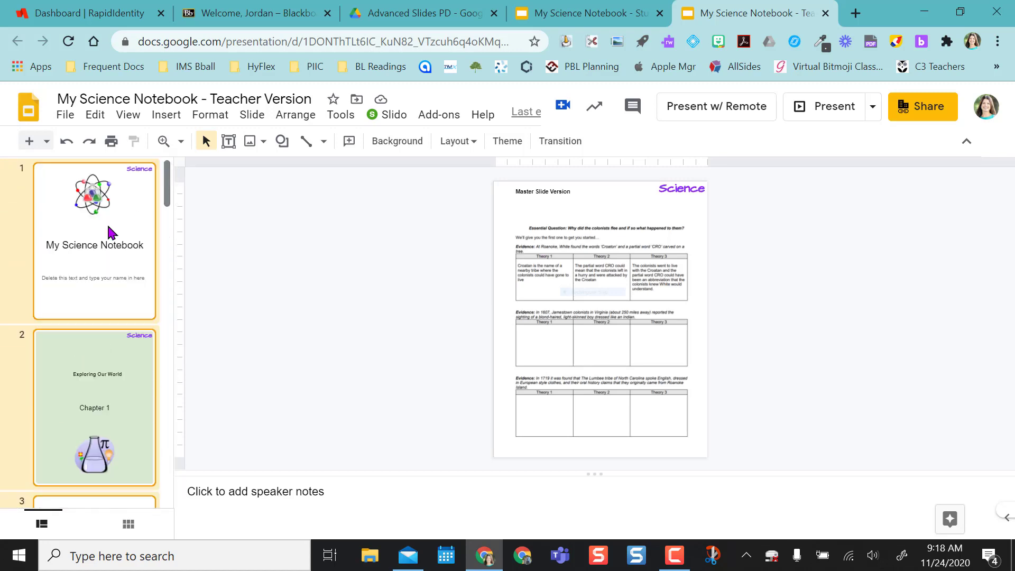
- Paste the copied teacher slides into the Student Version, linked with original styles kept
right_click(63, 231)
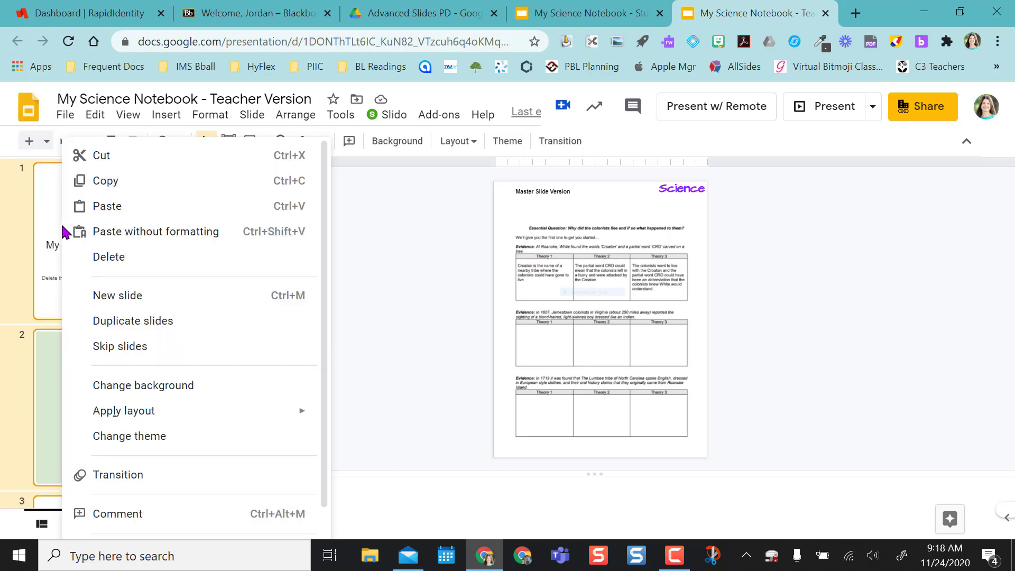
left_click(127, 185)
left_click(623, 12)
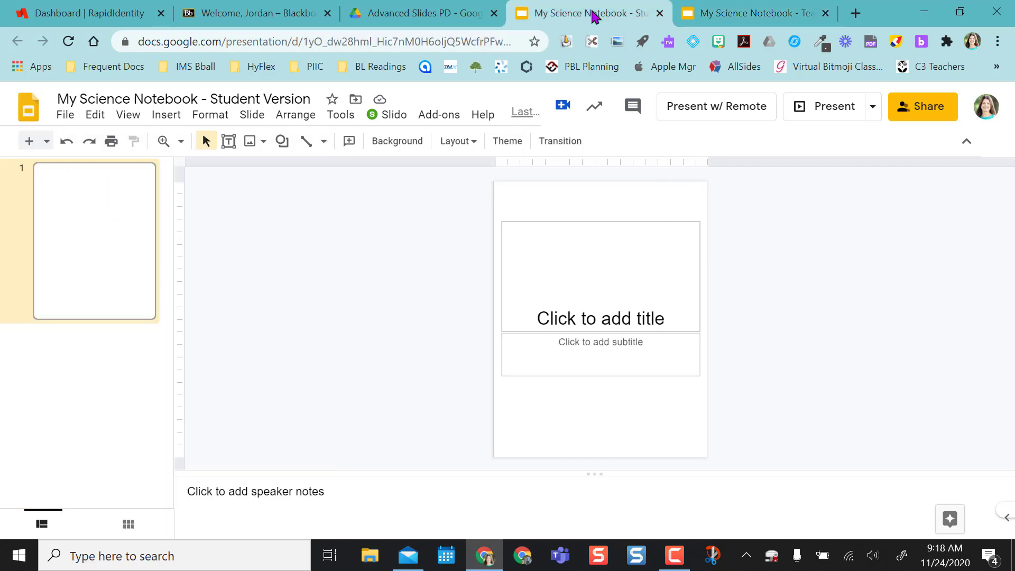
right_click(84, 221)
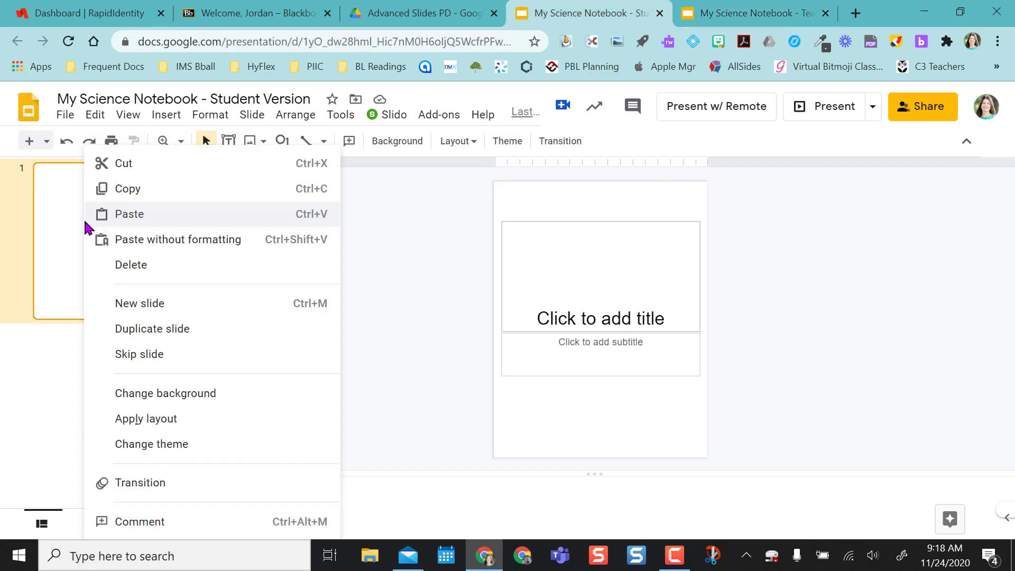
left_click(149, 218)
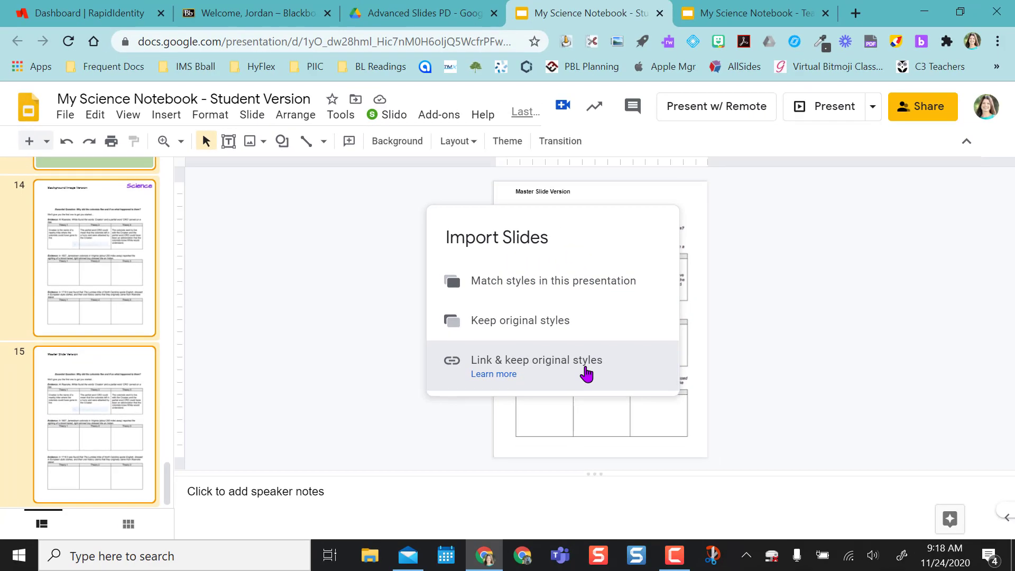
left_click(663, 450)
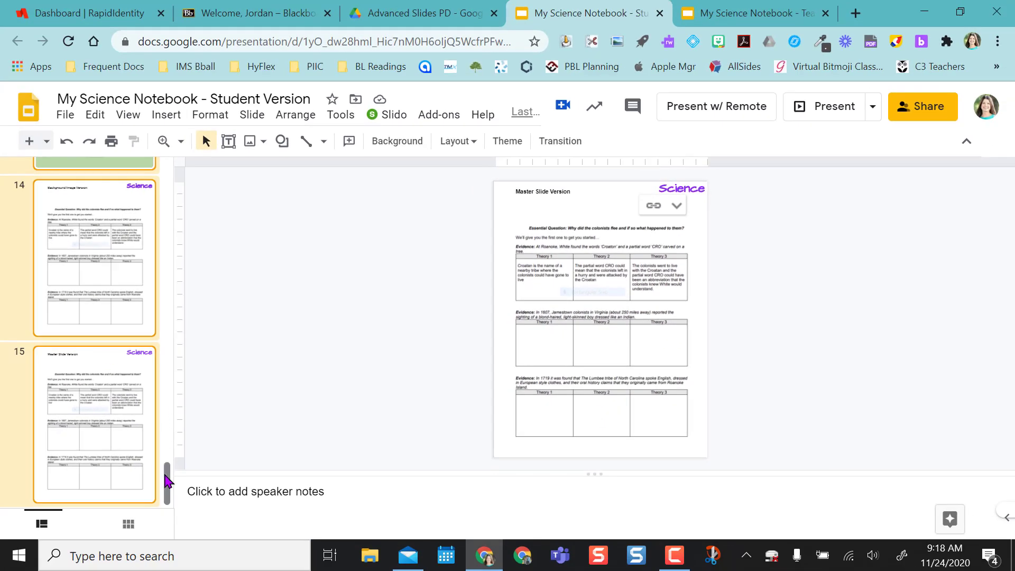
- Delete the Student Version's blank first slide
left_click_drag(167, 481, 165, 150)
left_click(88, 231)
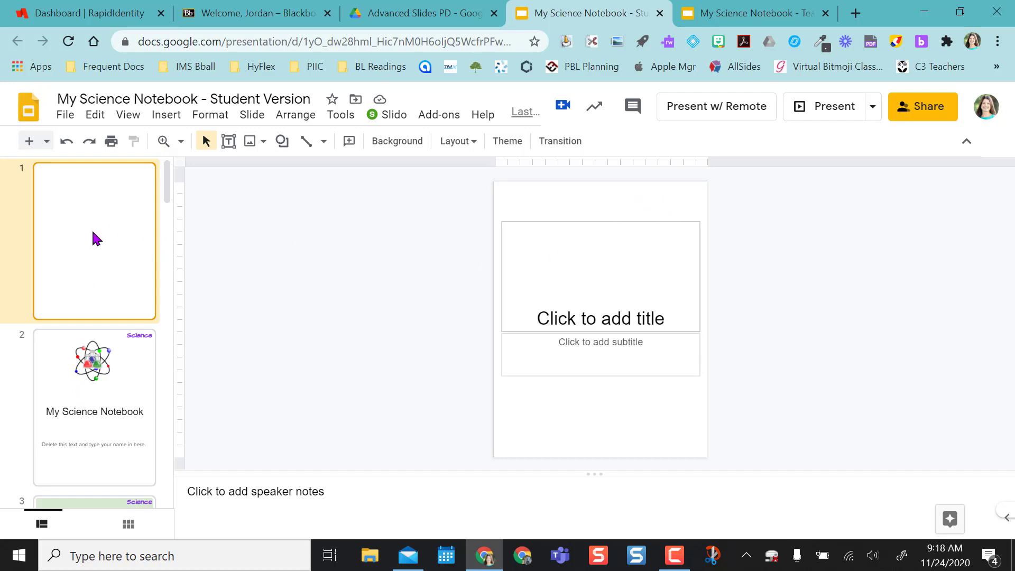
key("Delete")
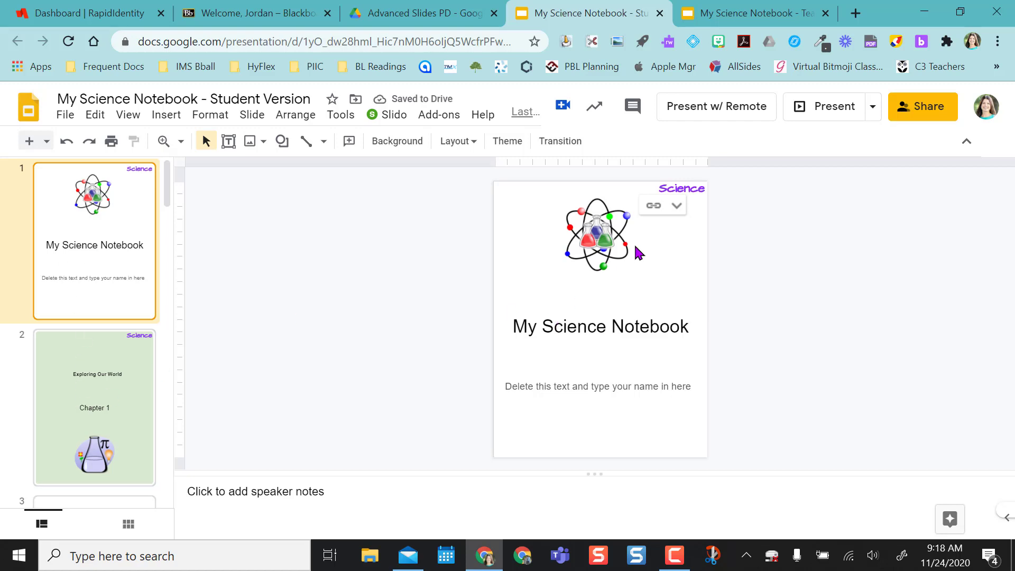
- Confirm the Teacher Version link is view-only for the North Allegheny School District group
left_click(748, 15)
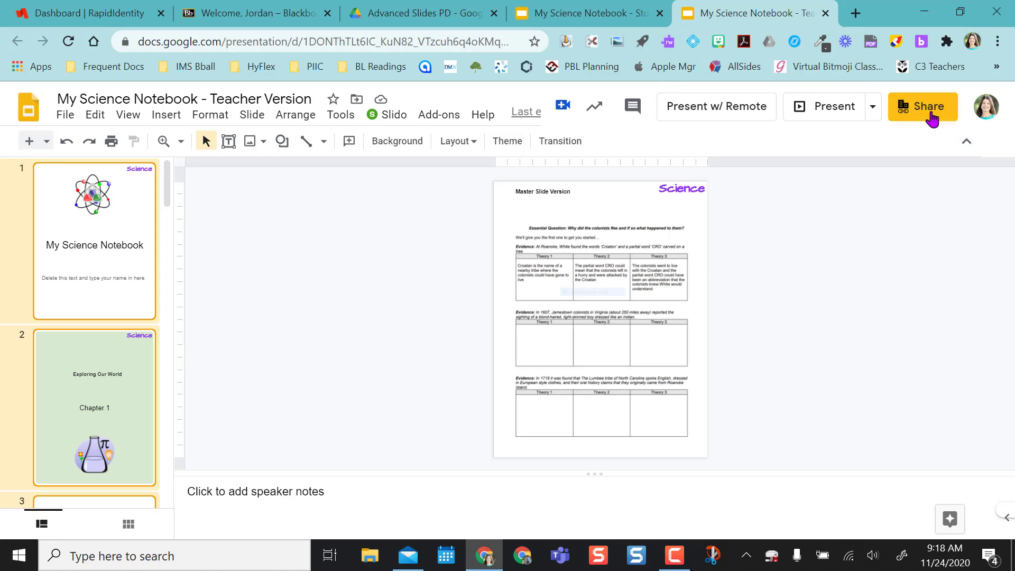
mouse_move(922, 116)
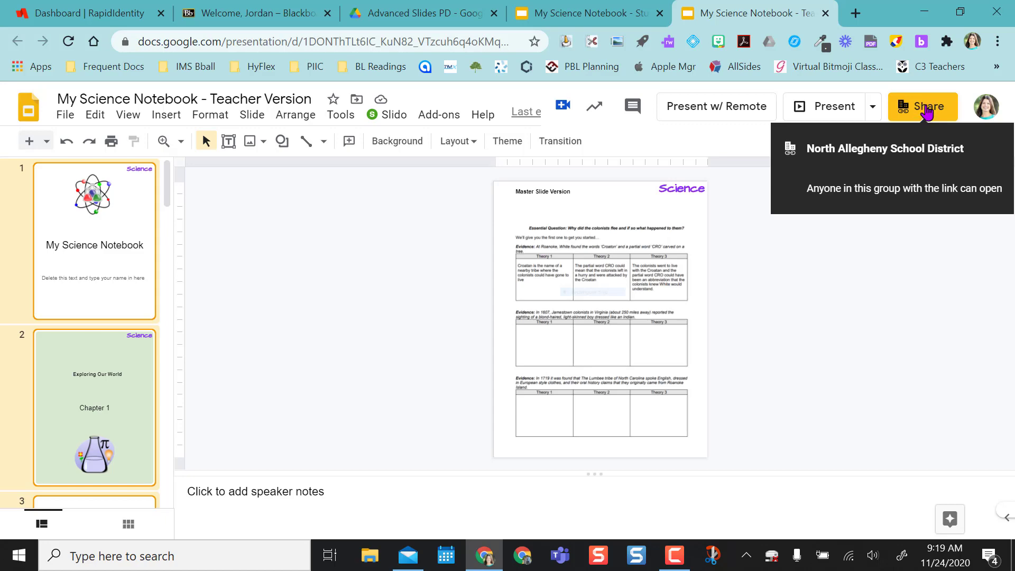
left_click(926, 110)
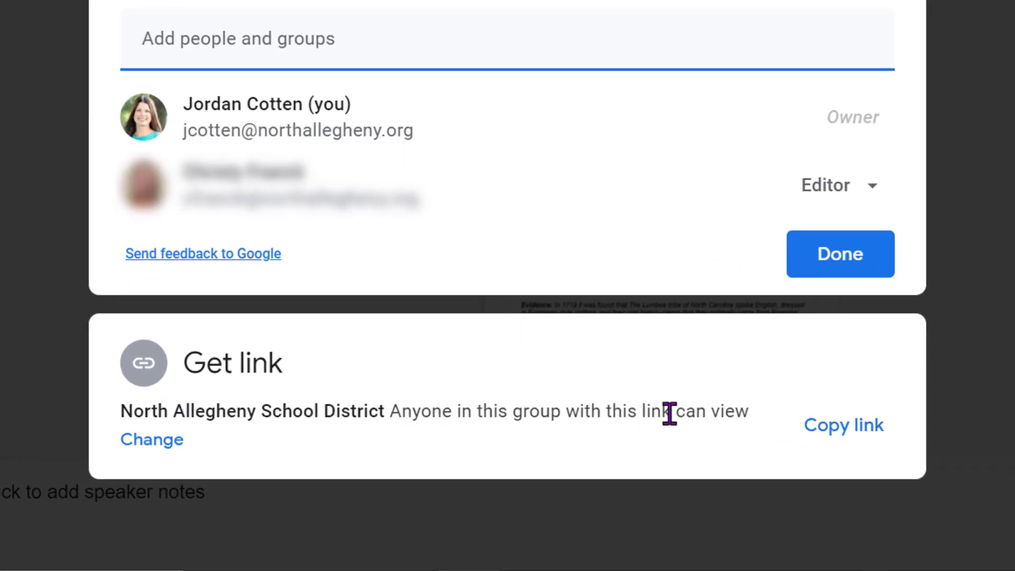
left_click_drag(677, 411, 749, 415)
left_click(752, 421)
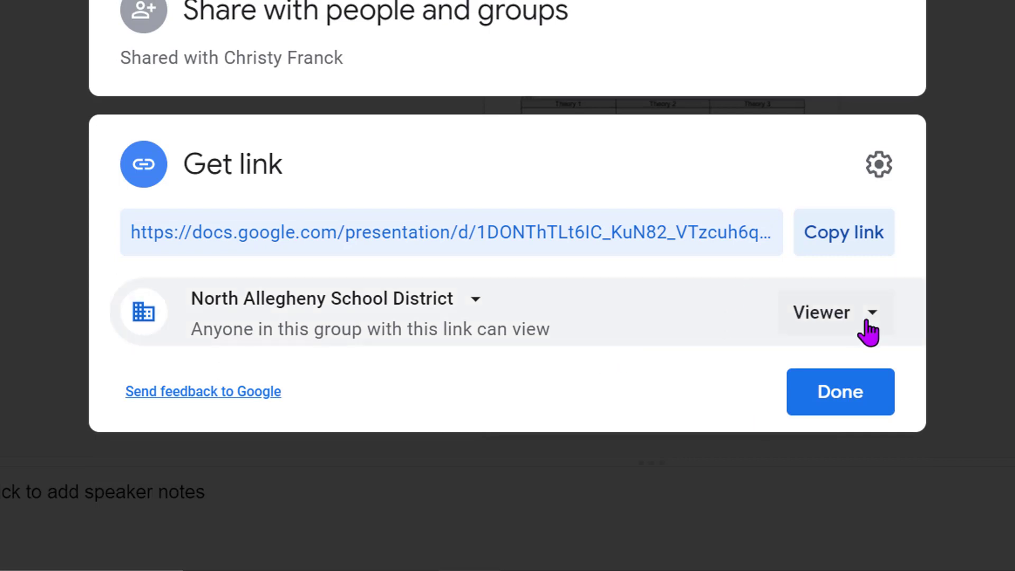
left_click(840, 393)
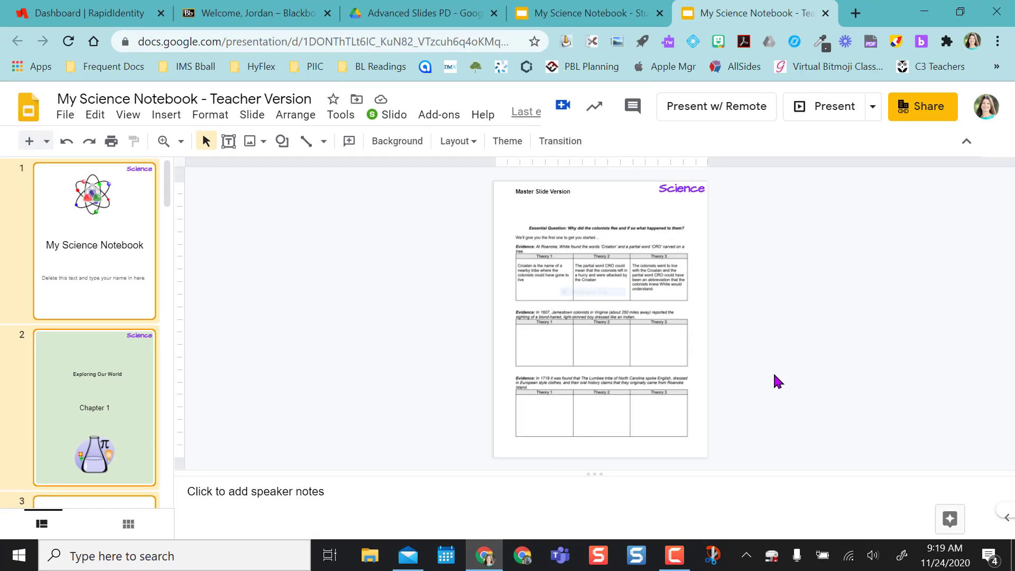
- Set the Student Version link to view-only for the North Allegheny School District and copy it
left_click(589, 22)
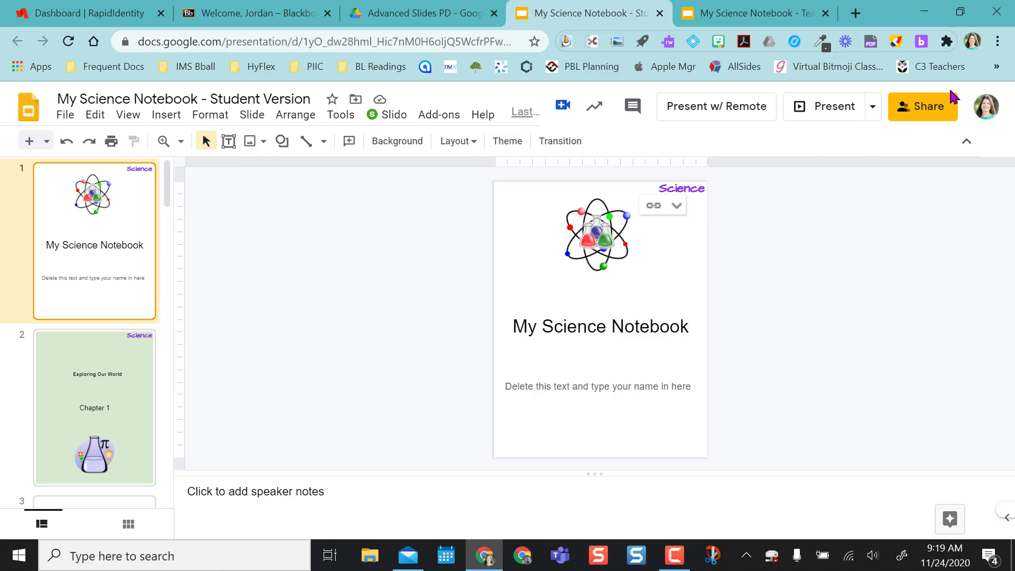
left_click(914, 117)
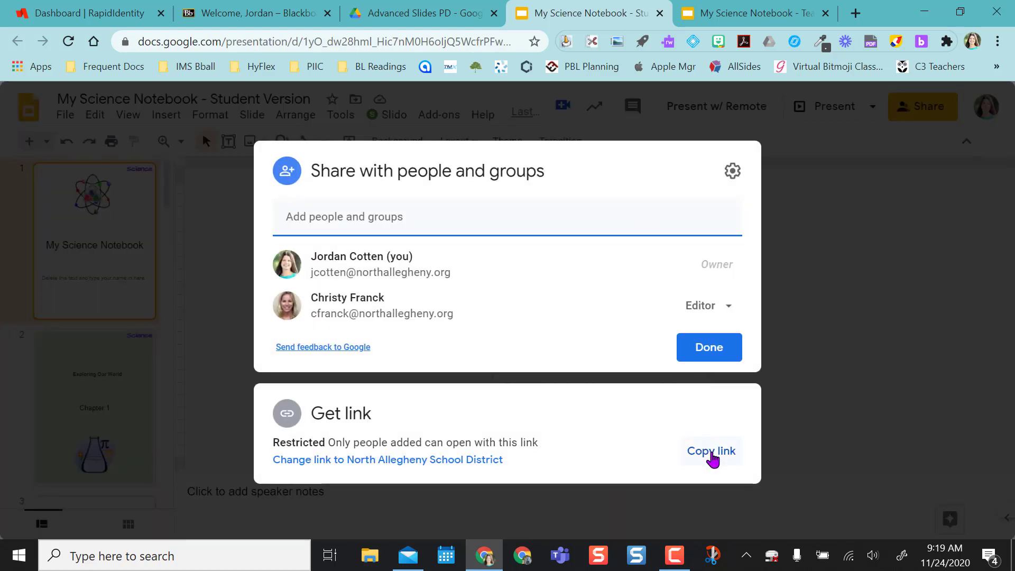
left_click(445, 463)
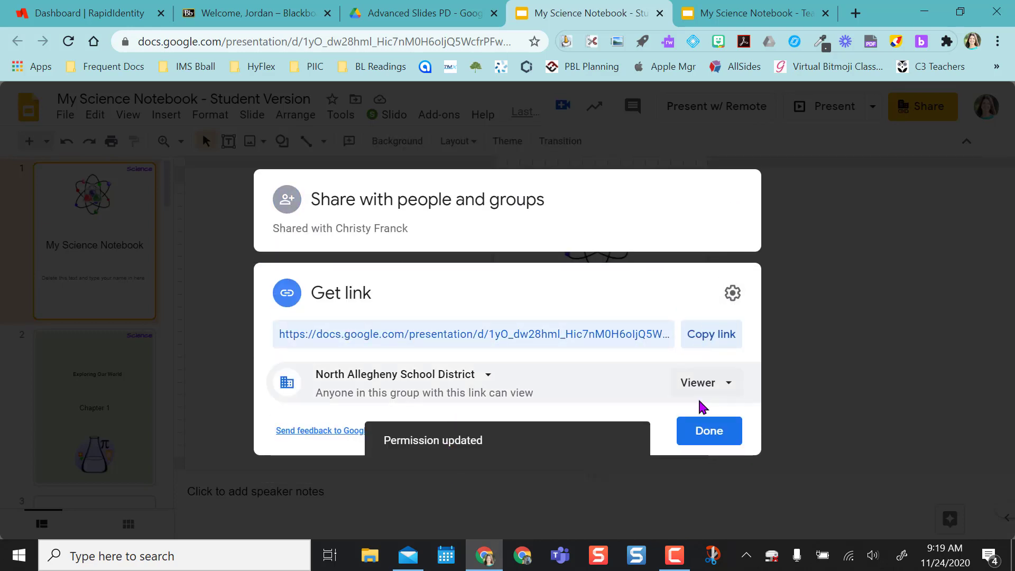
left_click(714, 334)
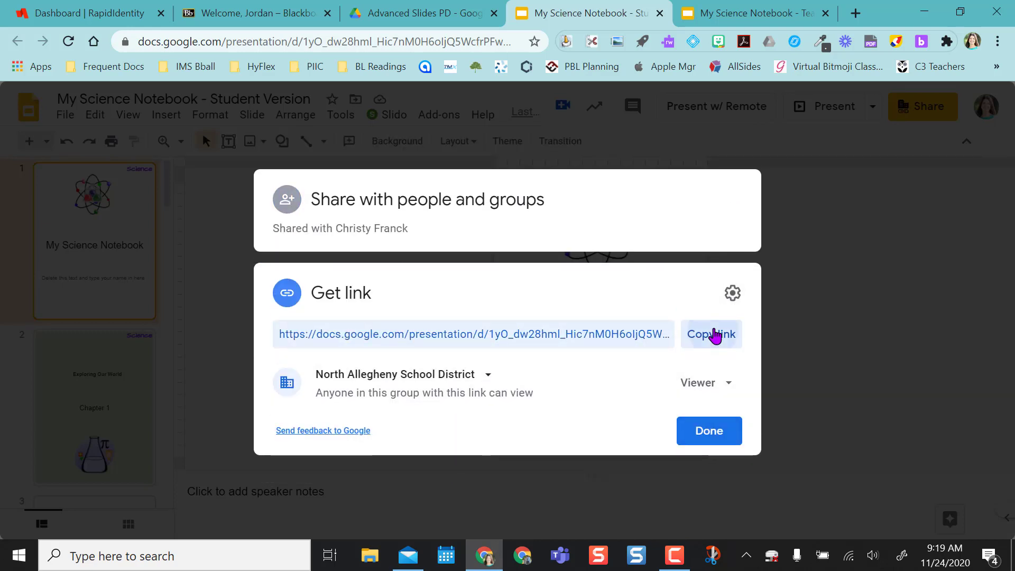
left_click(710, 435)
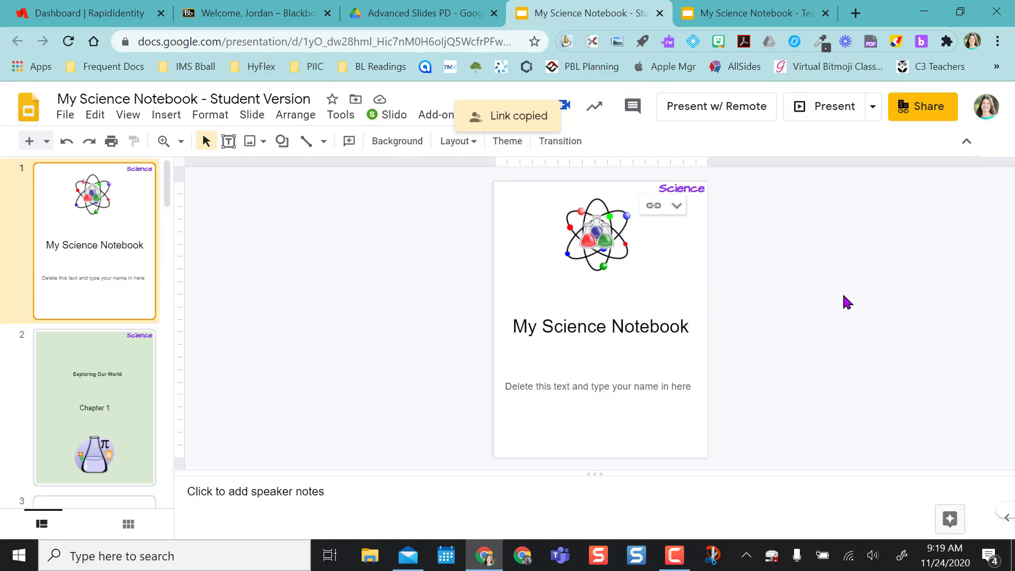
- Load the student link with its ending replaced by 'copy' in a new tab, then close it
left_click(856, 14)
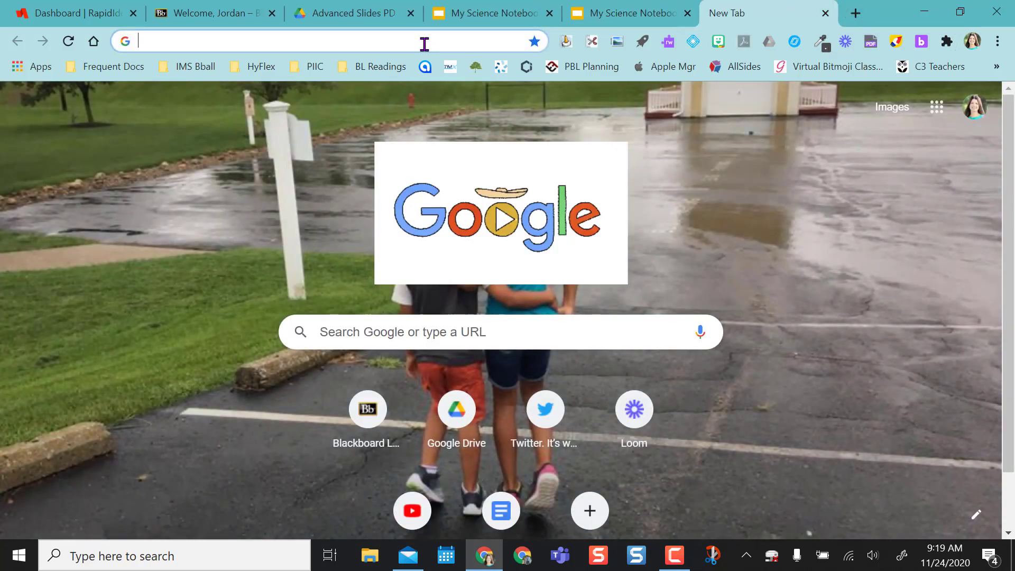
key("ctrl+v")
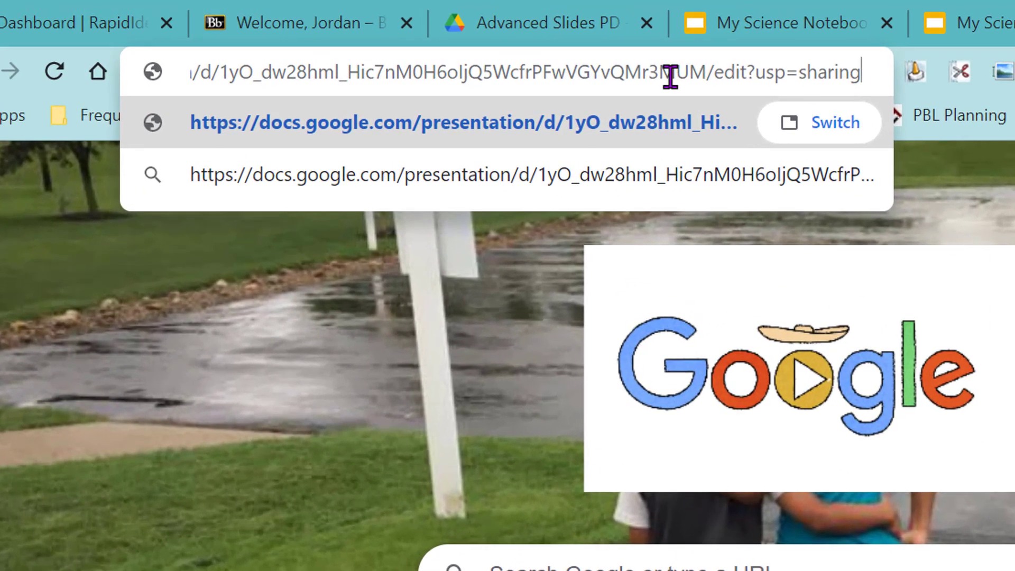
key("BackSpace")
key("BackSpace")
key("BackSpace")
key("BackSpace")
key("BackSpace")
key("BackSpace")
key("BackSpace")
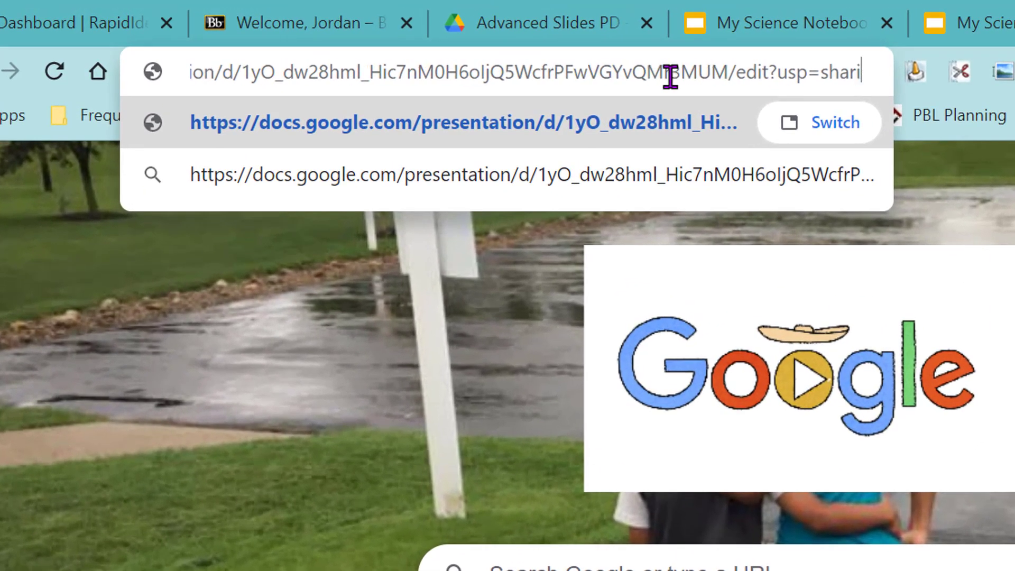
key("BackSpace")
key("BackSpace")
key("BackSpace")
key("BackSpace")
key("BackSpace")
key("BackSpace")
key("BackSpace")
key("BackSpace")
key("BackSpace")
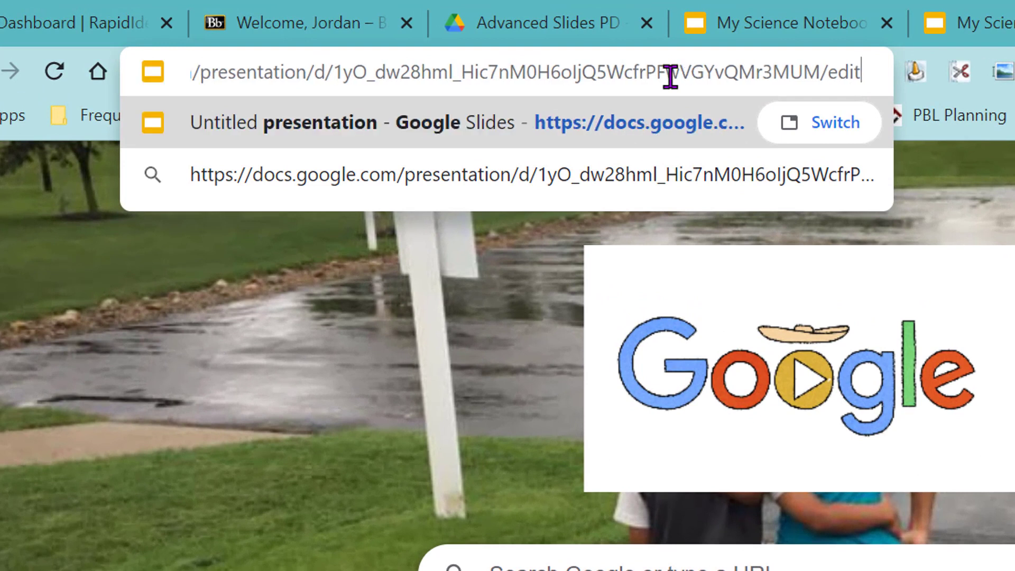
type("copy")
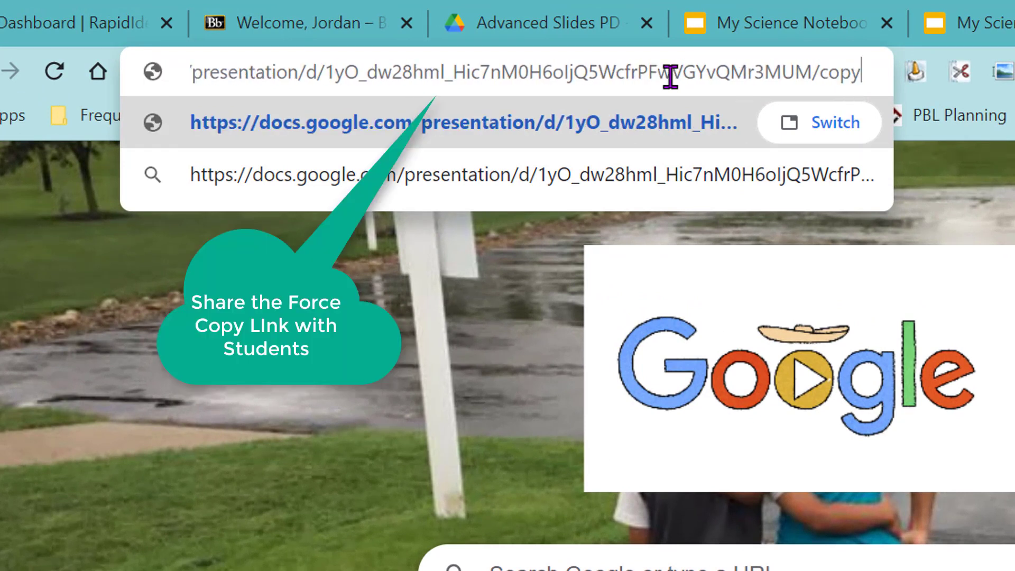
key("Return")
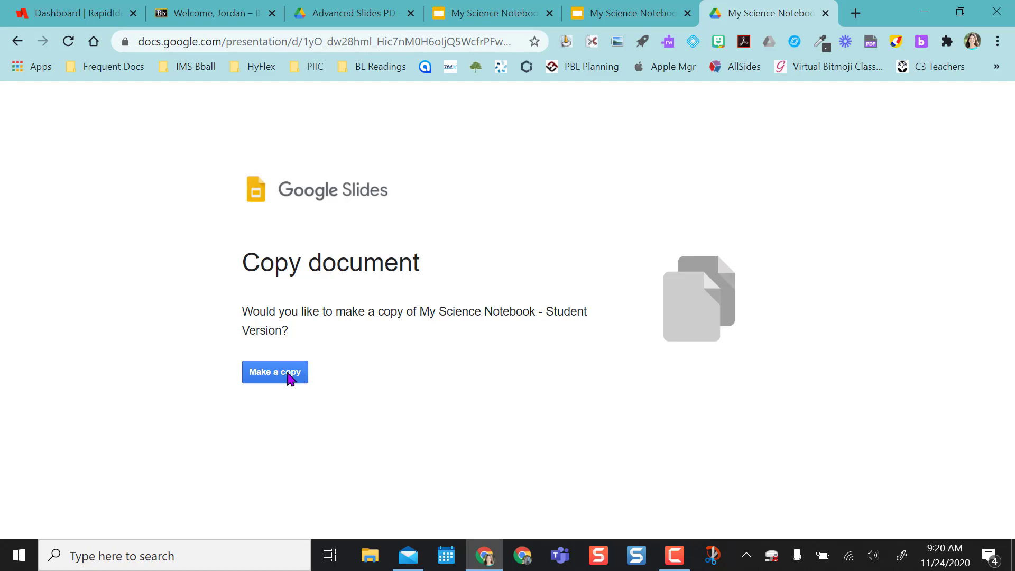
left_click(825, 14)
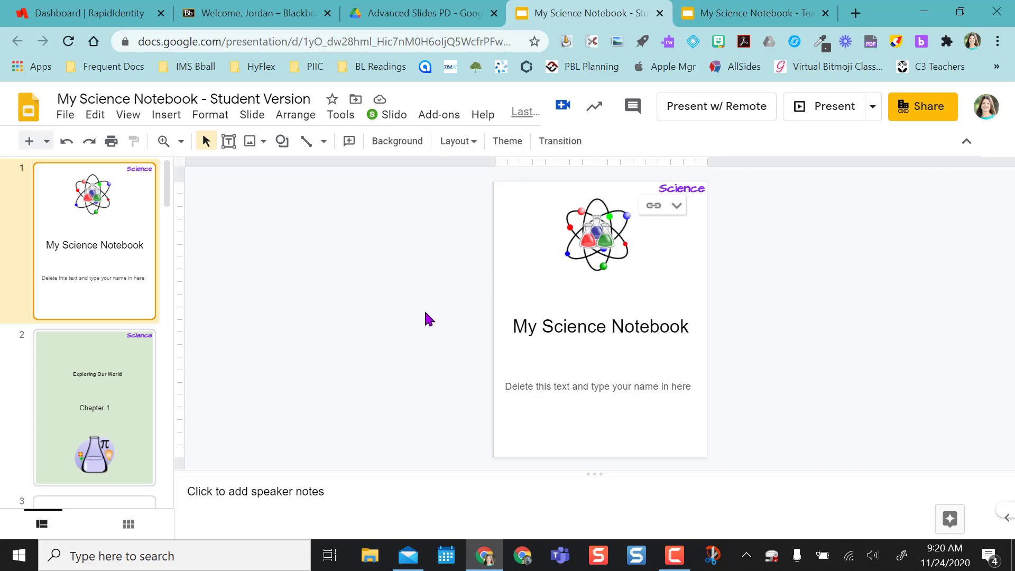
- Open slide 4 of the Teacher Version and draw a text box across its top
left_click(741, 16)
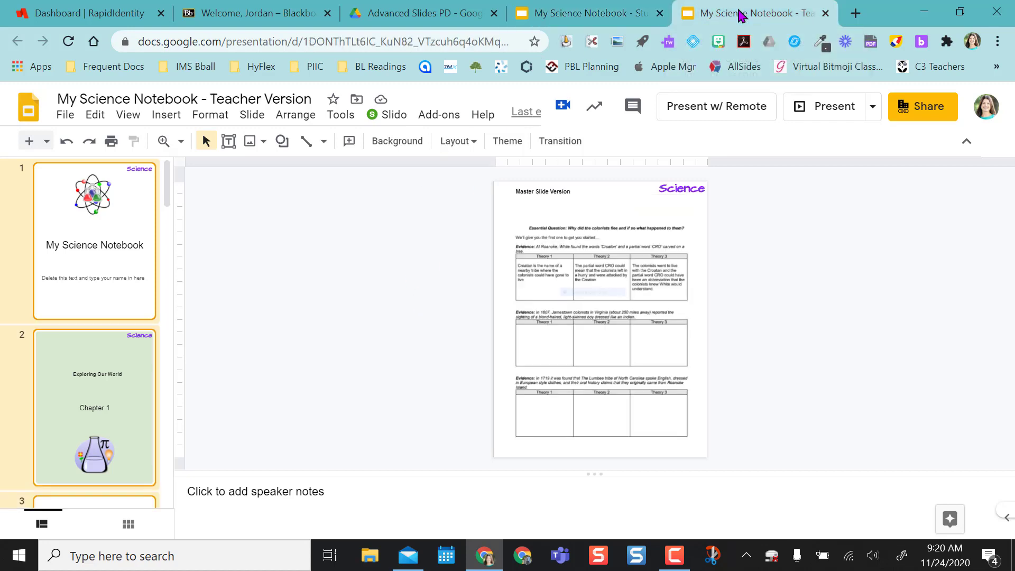
left_click(579, 20)
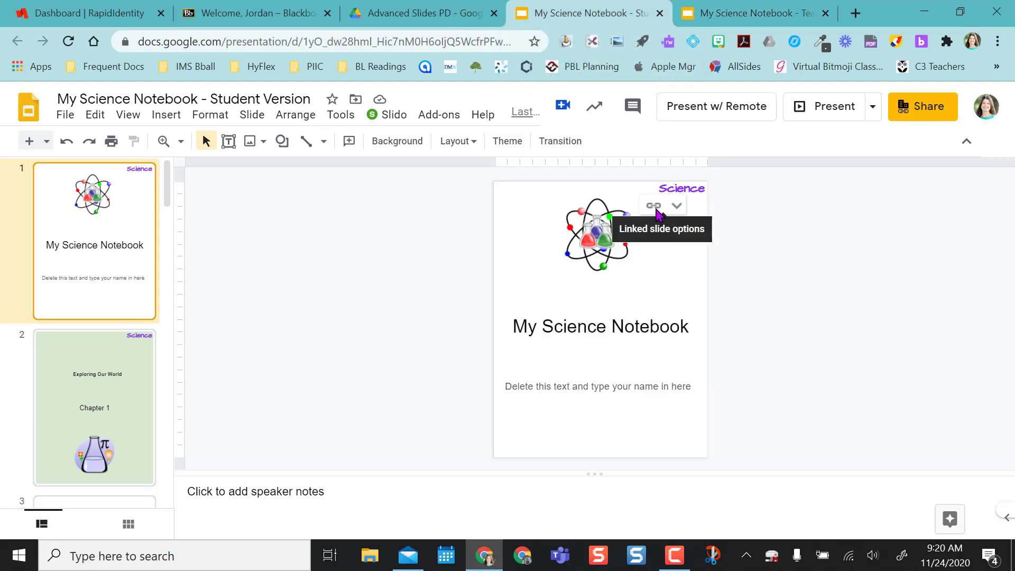
left_click(748, 21)
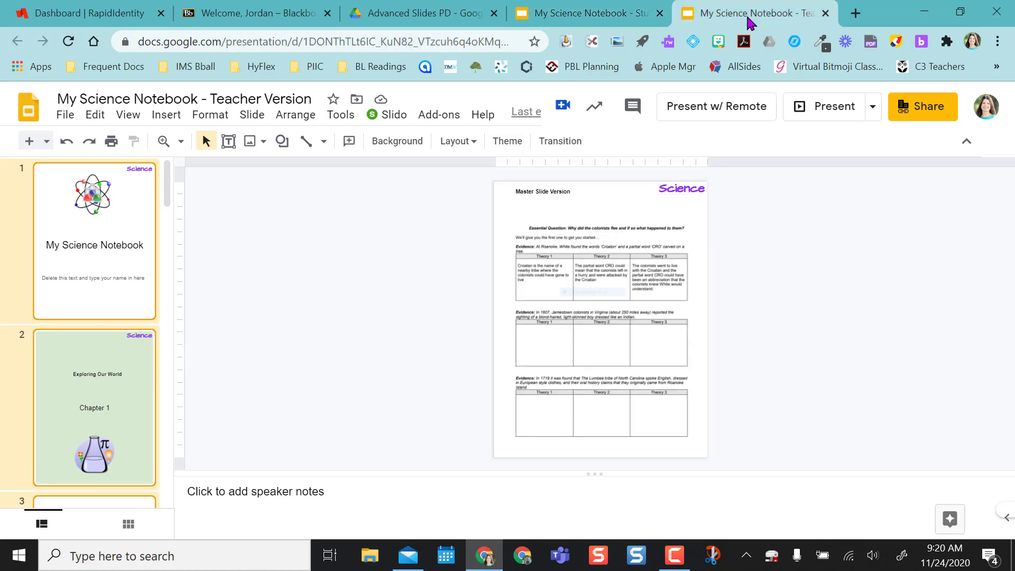
scroll(86, 393, "down", 6)
left_click(86, 394)
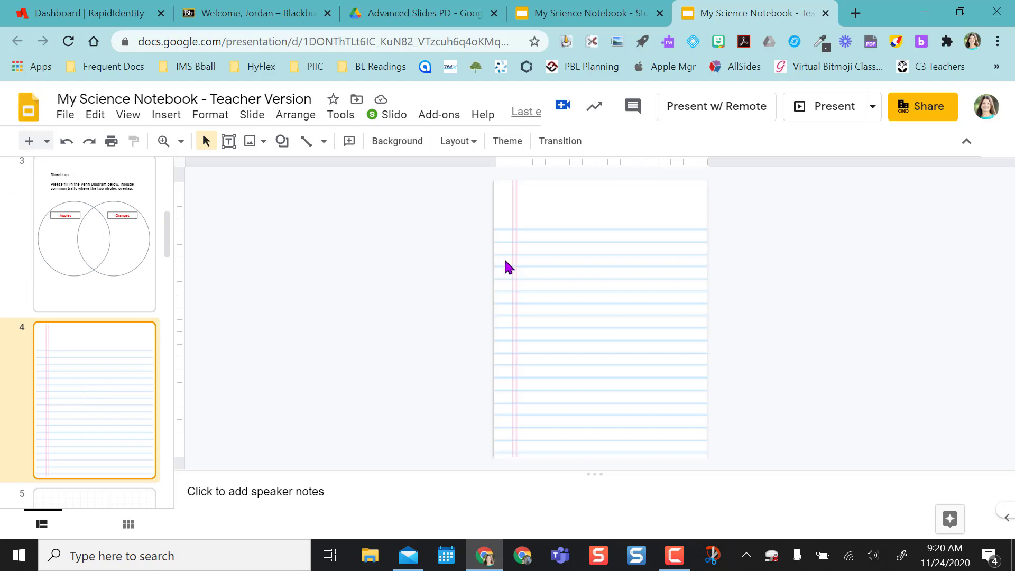
left_click(228, 140)
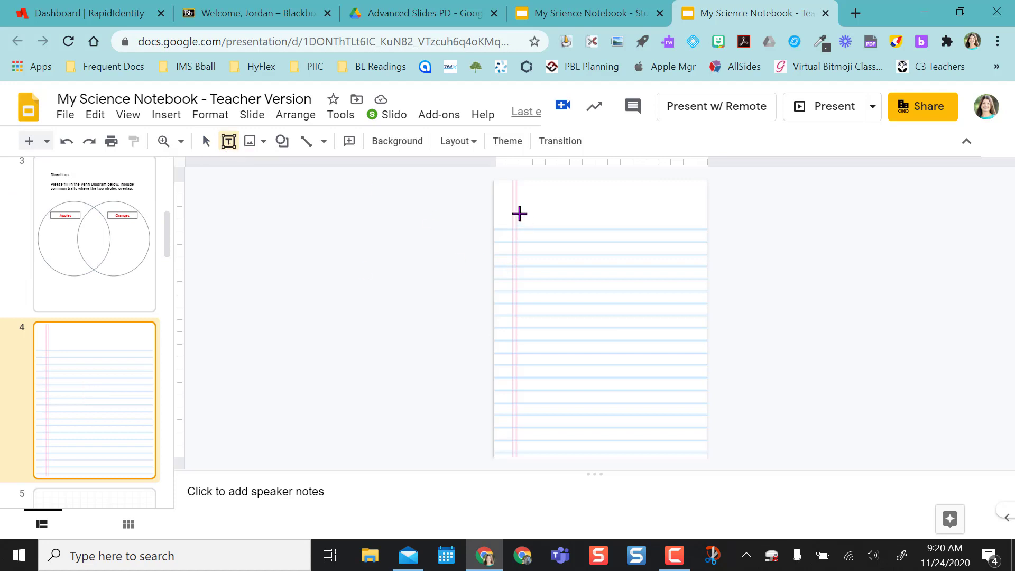
left_click_drag(519, 211, 699, 240)
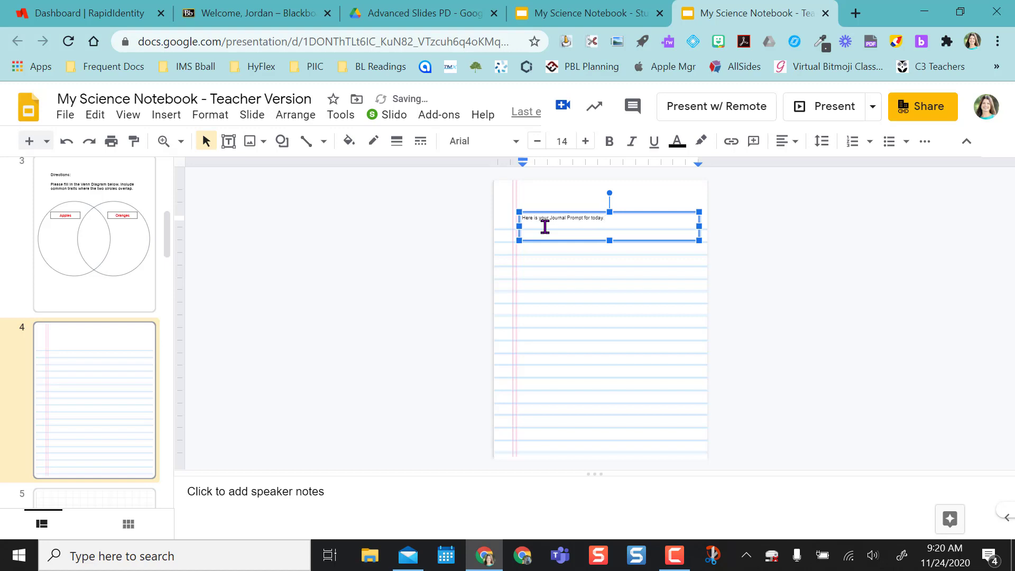
- Make 'Here is your Journal Prompt for today.' bold at 23 point
triple_click(541, 217)
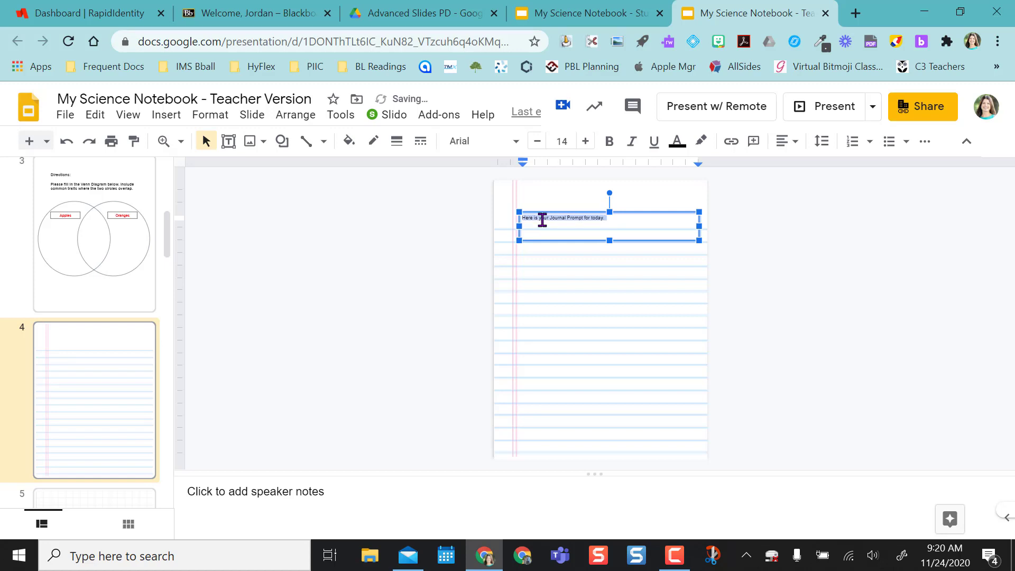
left_click(609, 141)
left_click(585, 141)
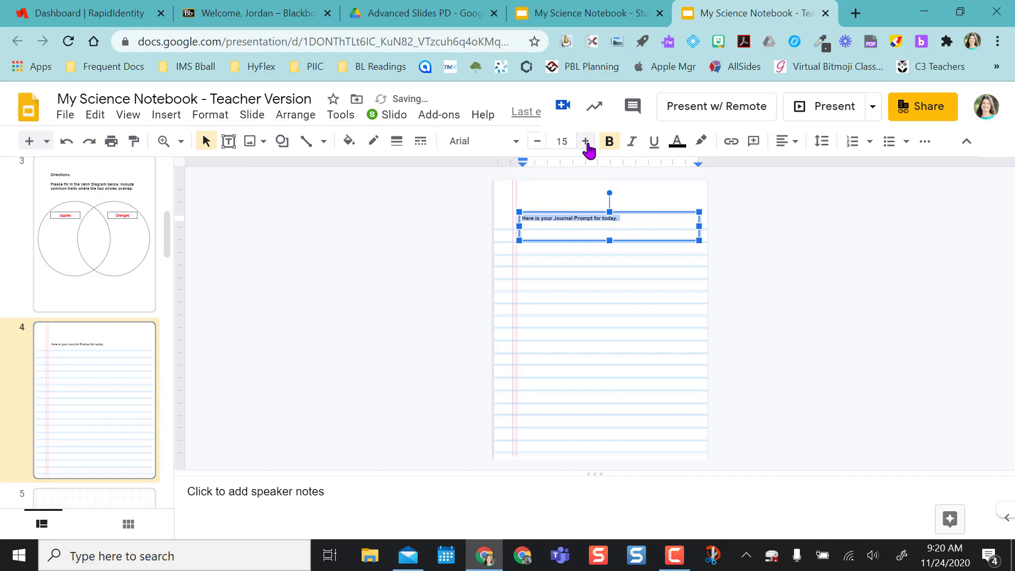
left_click(585, 141)
left_click(585, 141)
left_click(585, 141)
left_click(585, 141)
left_click(585, 141)
left_click(585, 141)
left_click(585, 142)
left_click(585, 141)
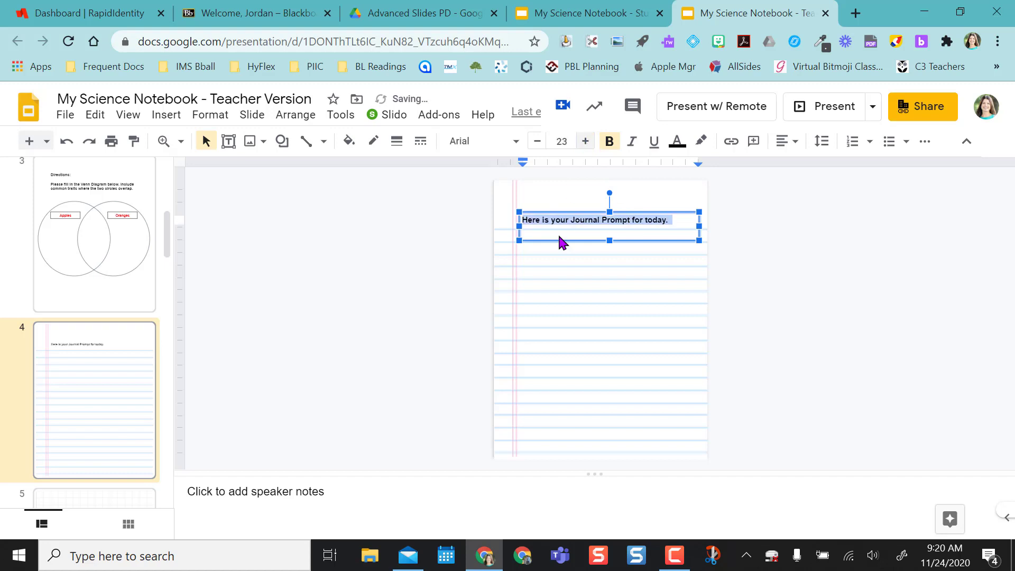
left_click(573, 312)
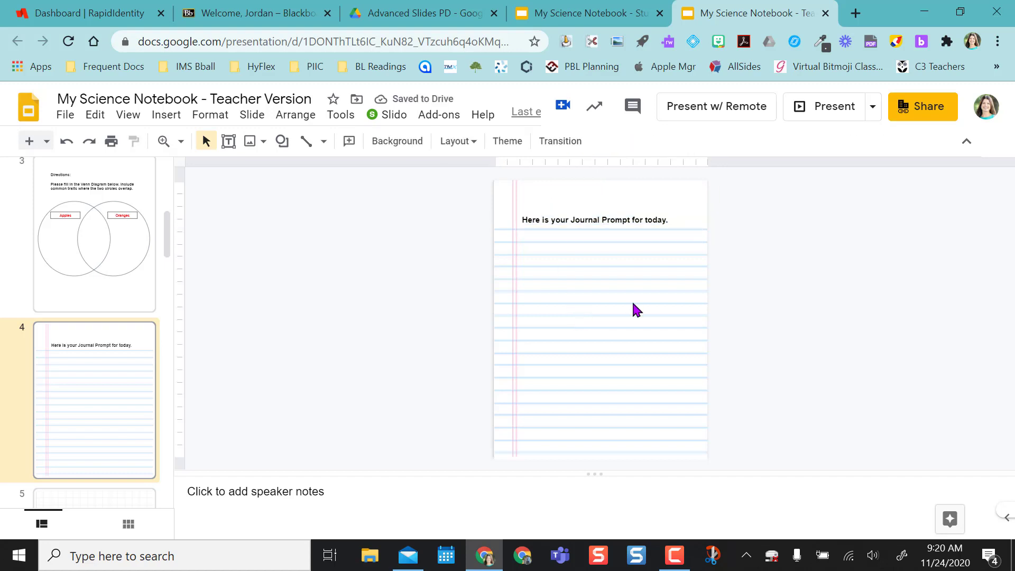
- Update the Student Version's linked slide 4 to pull in the teacher's bold journal prompt
left_click(563, 21)
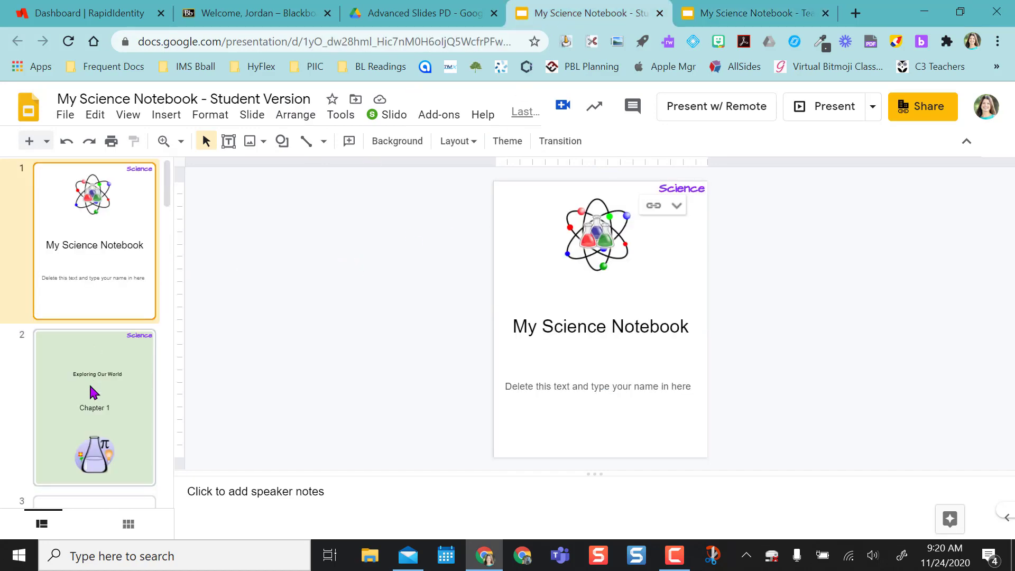
scroll(90, 390, "down", 3)
scroll(89, 382, "down", 3)
left_click(90, 367)
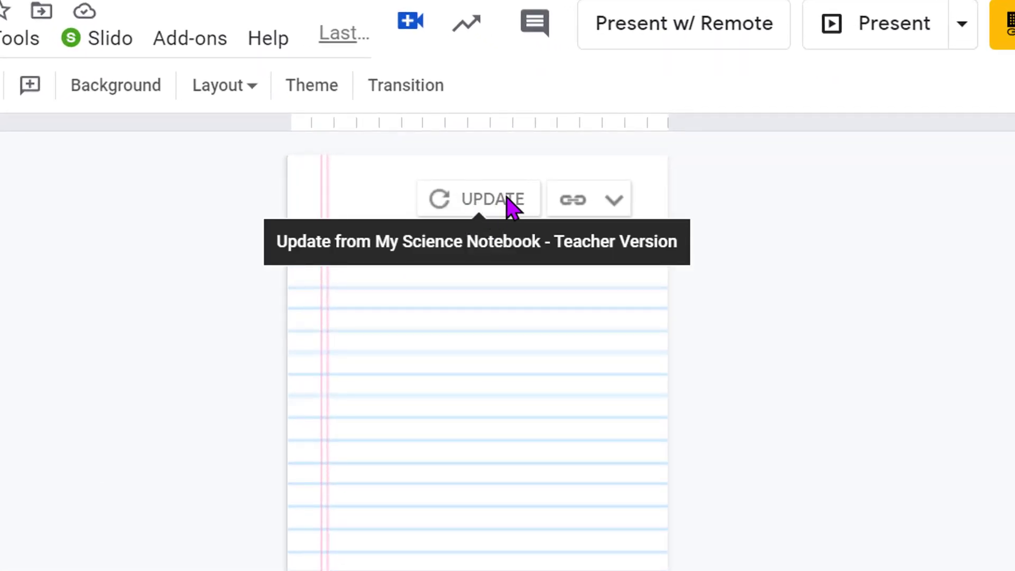
left_click(478, 199)
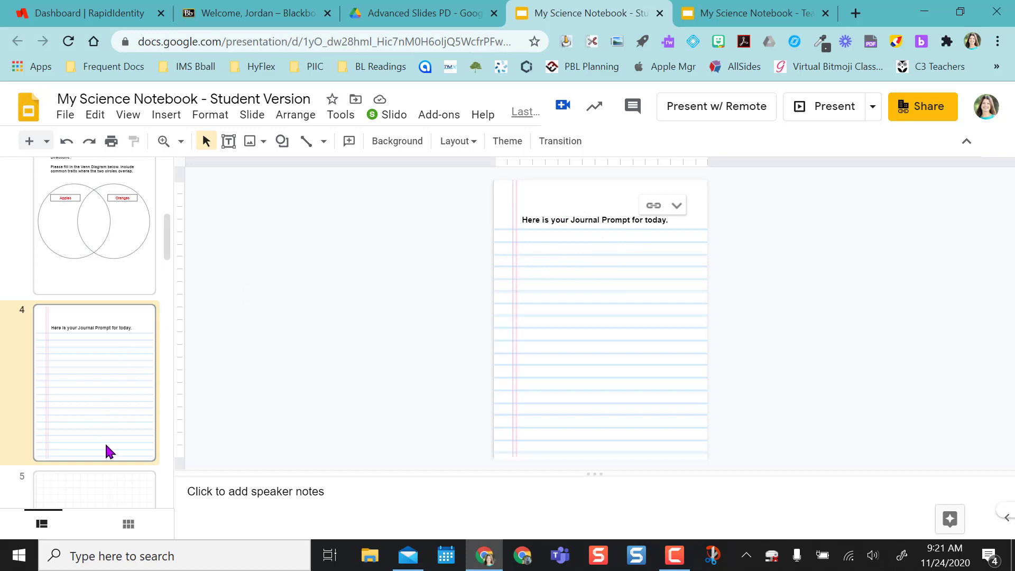
- Draw a grey oval circle in the middle of the grid page on Teacher Version slide 5
left_click(736, 11)
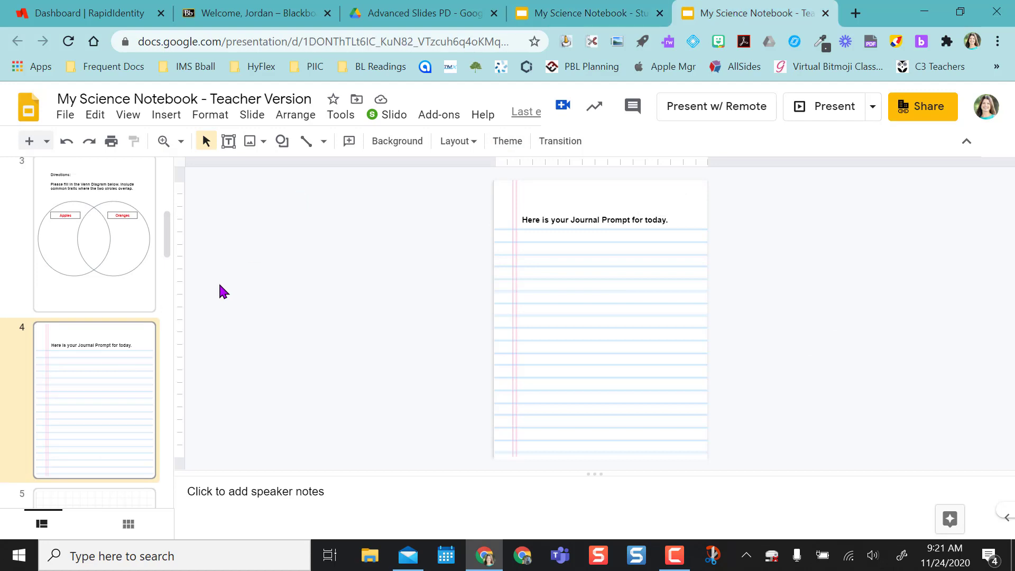
scroll(132, 368, "down", 3)
left_click(99, 386)
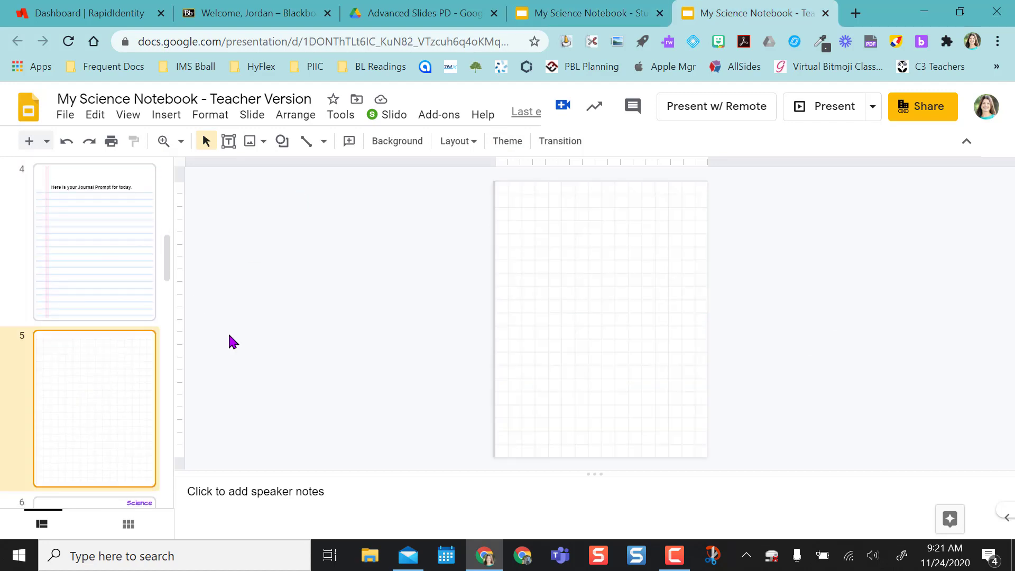
left_click(282, 141)
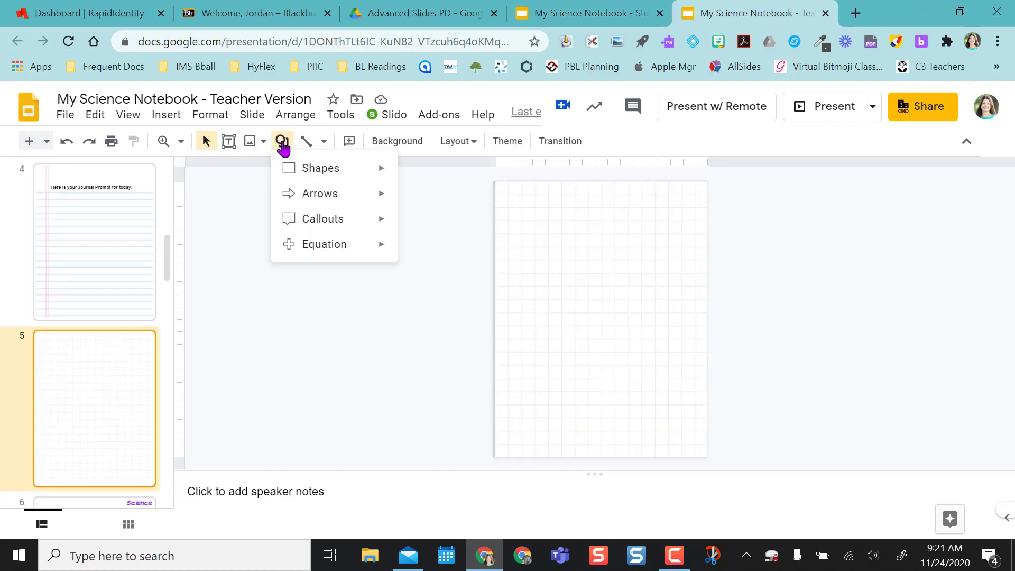
mouse_move(362, 170)
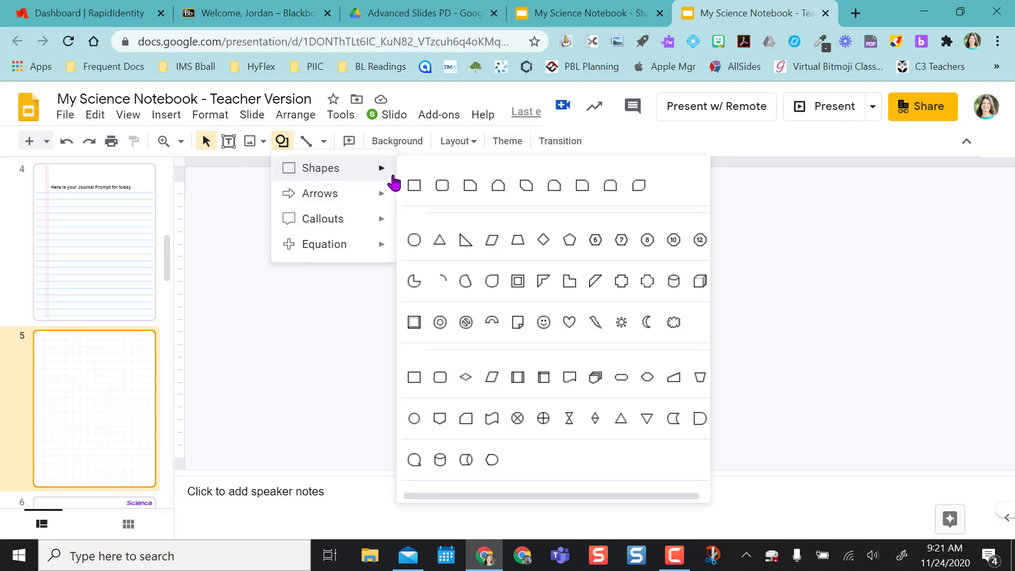
left_click(415, 240)
left_click_drag(551, 258, 650, 362)
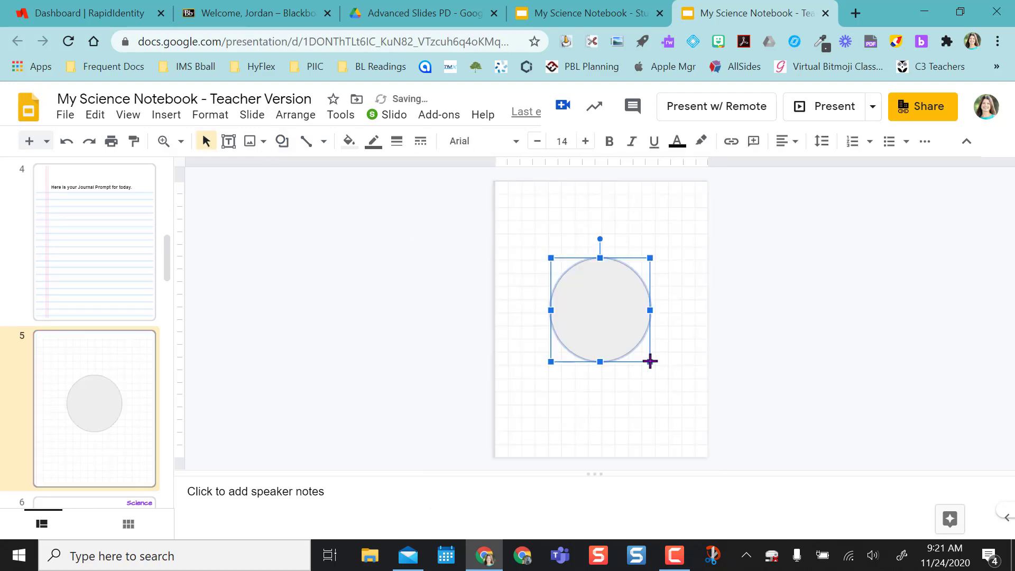
left_click(583, 417)
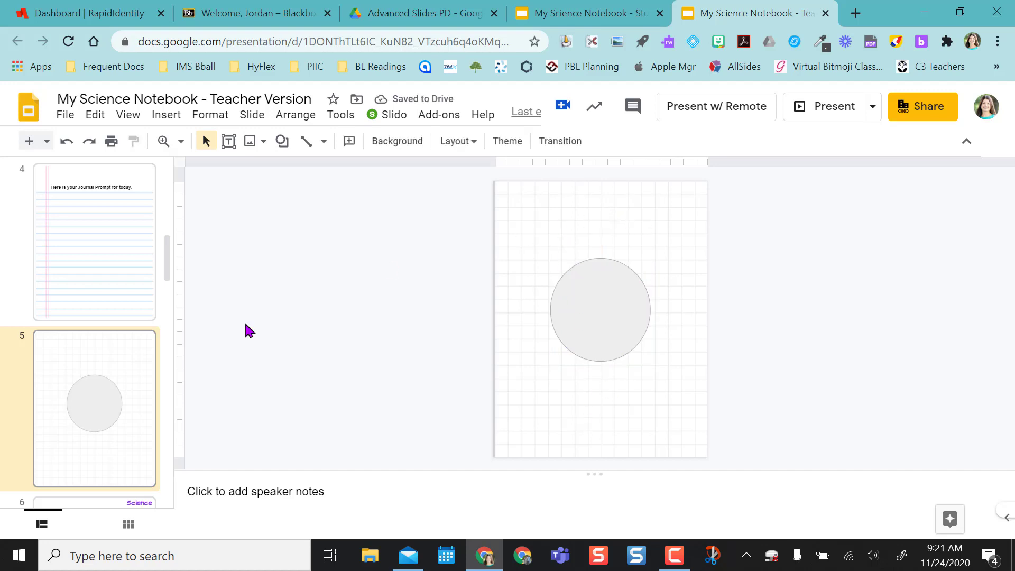
- Update Student Version slide 5 from its linked source, then check slides 4 and 5
left_click(578, 5)
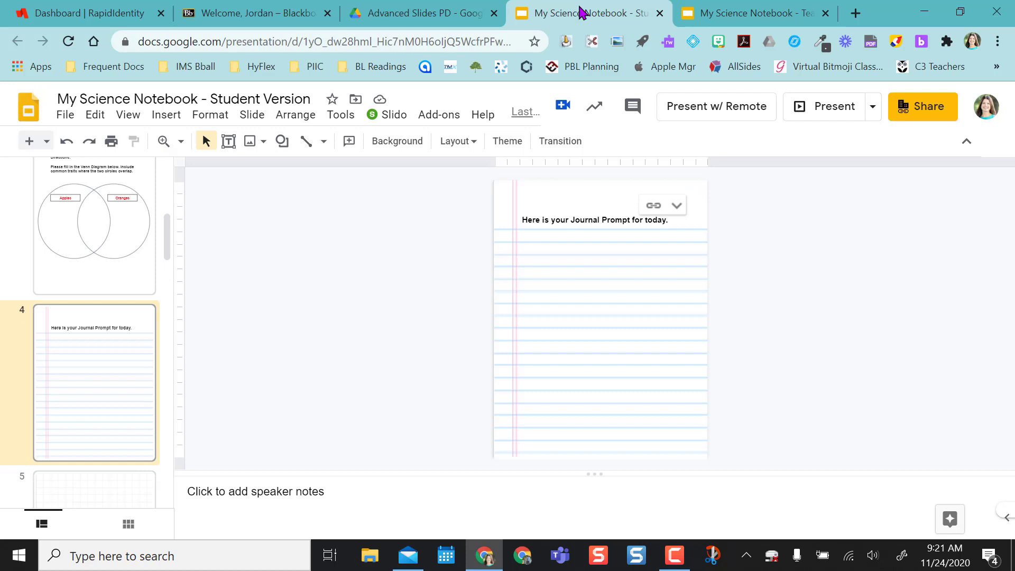
scroll(110, 370, "down", 3)
left_click(109, 370)
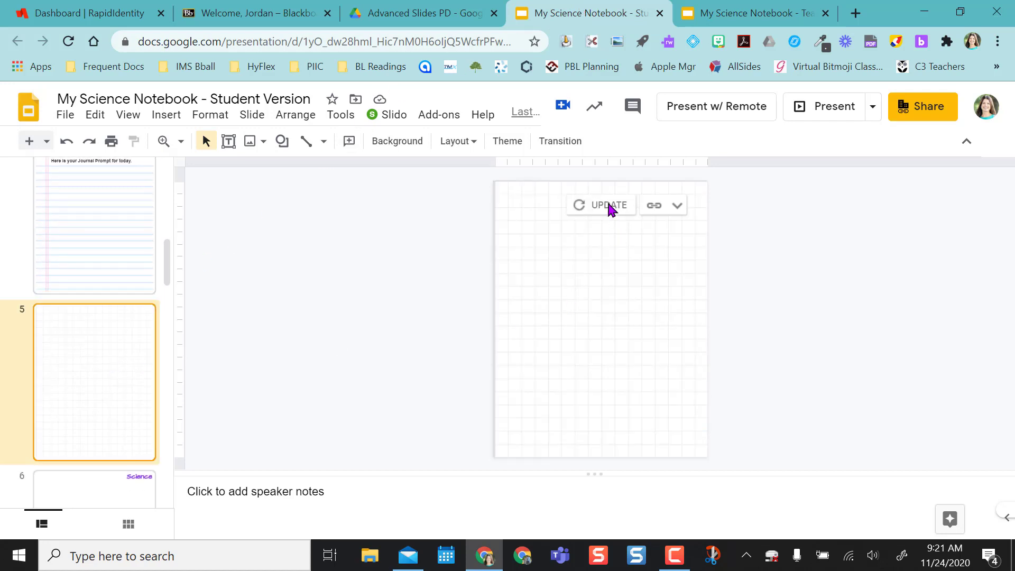
left_click(608, 206)
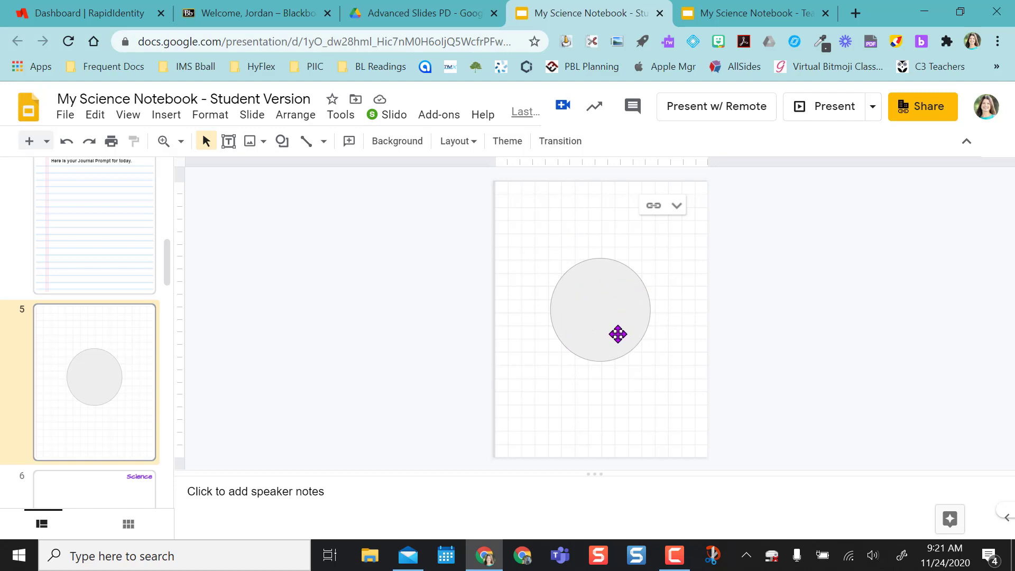
key("Up")
key("Down")
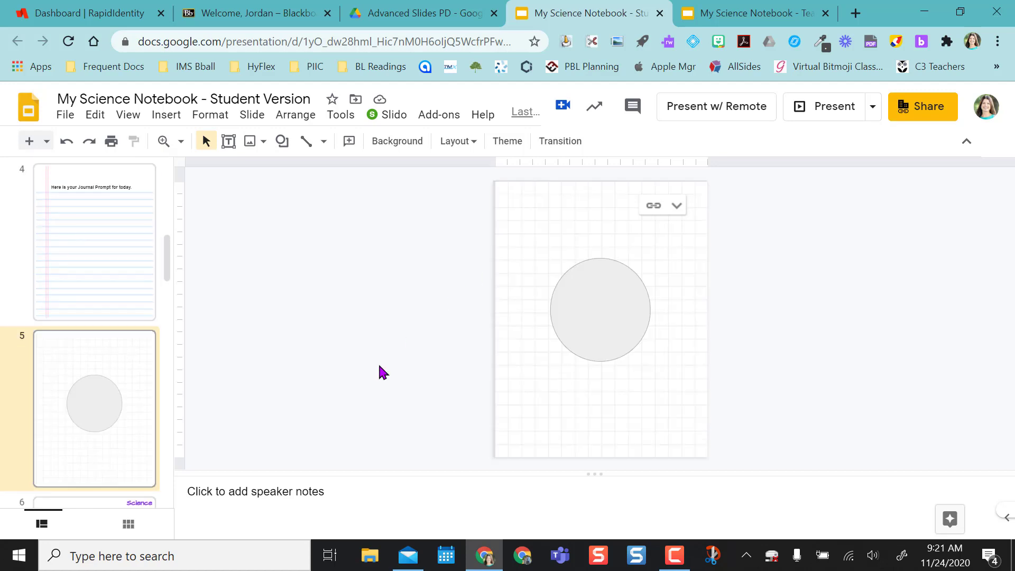
key("Up")
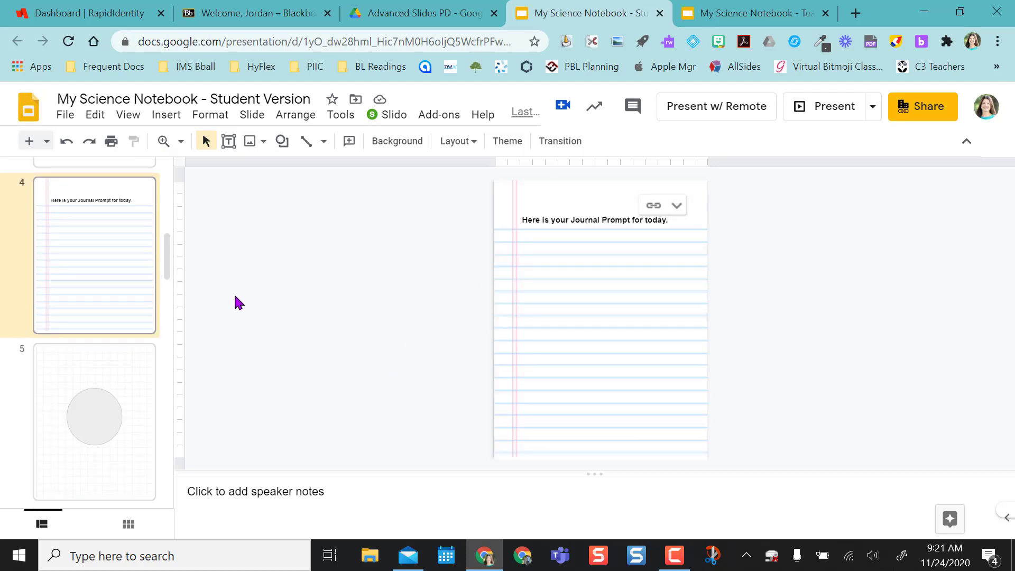
- From the Student Version's Chapter 1 slide 2, open its linked source Teacher Version in a new tab
scroll(88, 264, "up", 10)
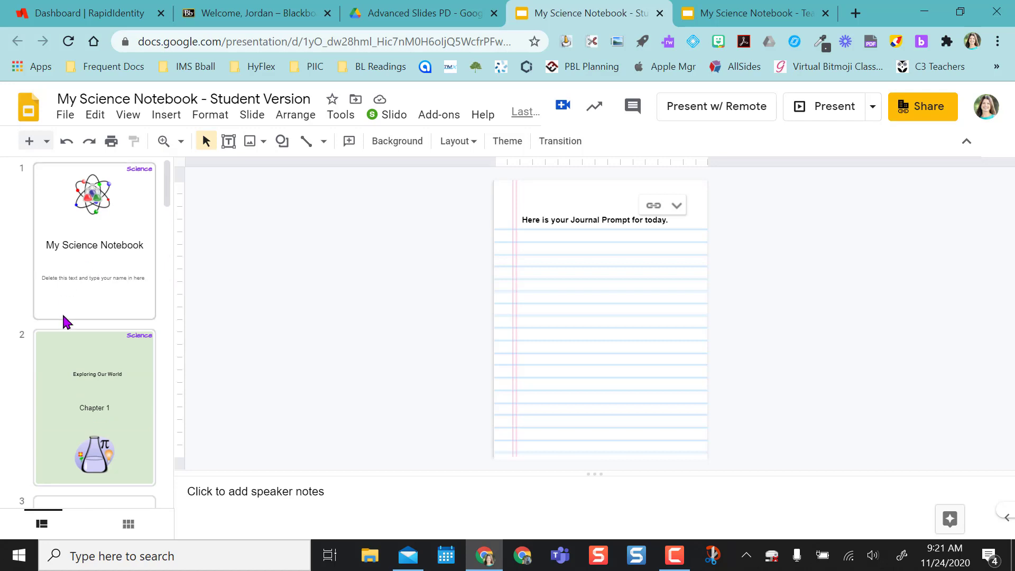
left_click(89, 376)
scroll(90, 376, "down", 3)
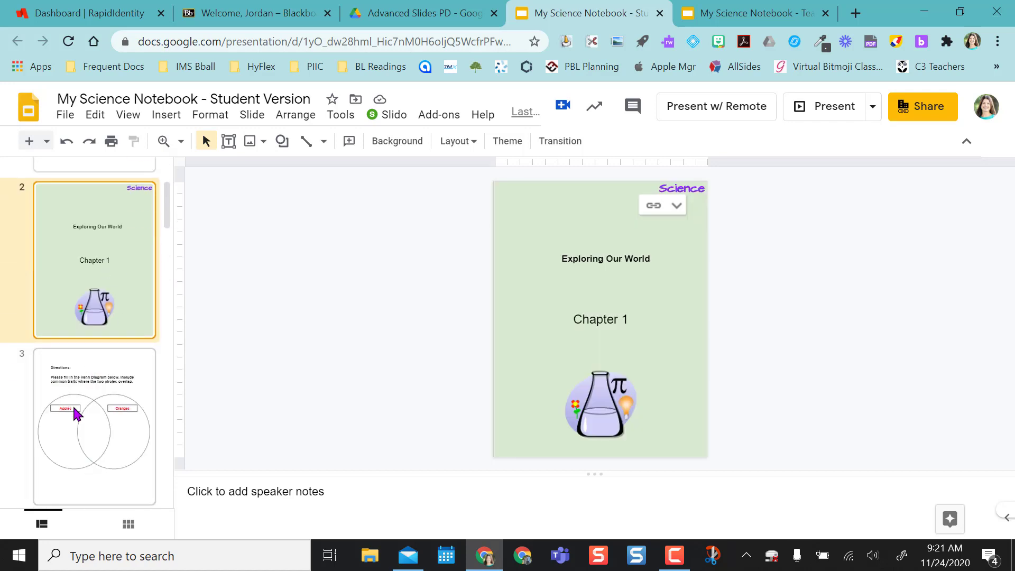
scroll(96, 420, "down", 2)
scroll(96, 420, "up", 1)
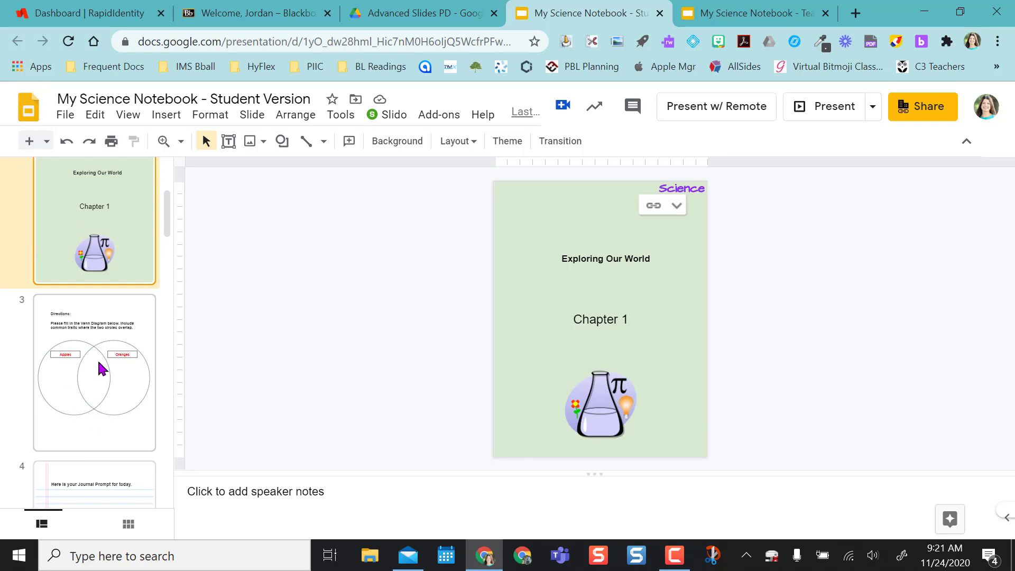
scroll(95, 362, "up", 3)
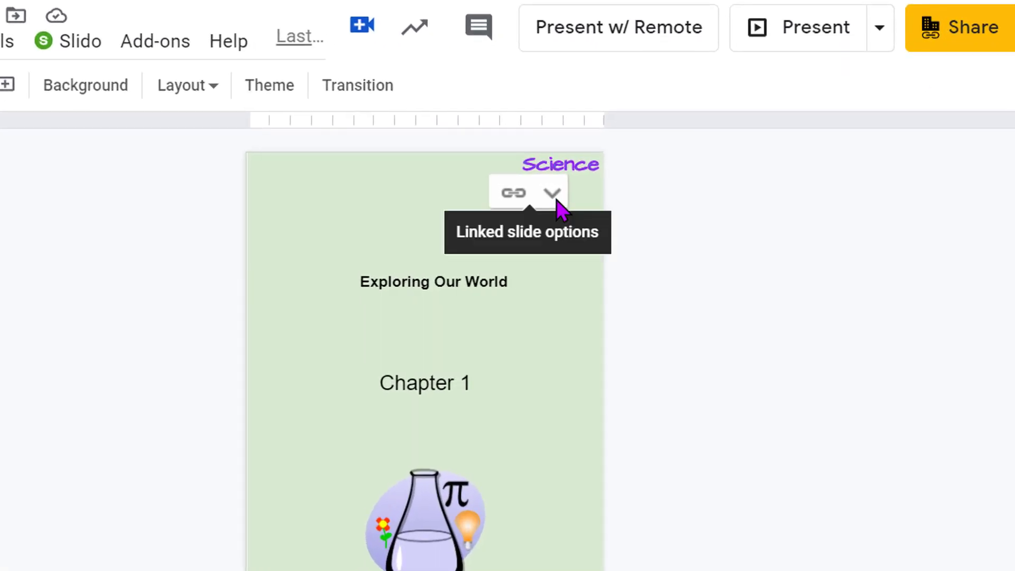
left_click(557, 200)
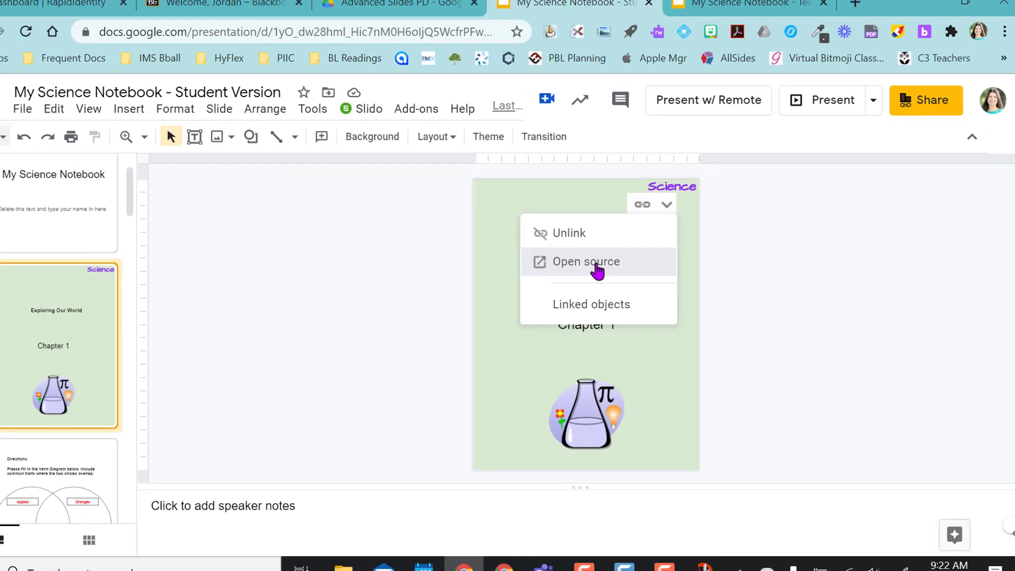
left_click(441, 289)
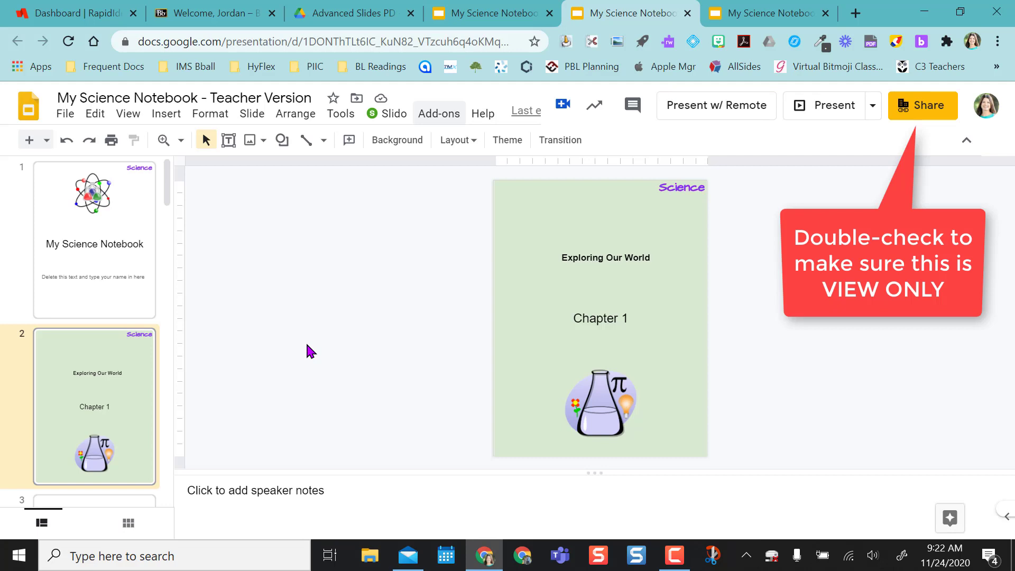
- Copy the Apples-and-Oranges Venn diagram slide 3 in the Teacher Version
scroll(129, 356, "down", 5)
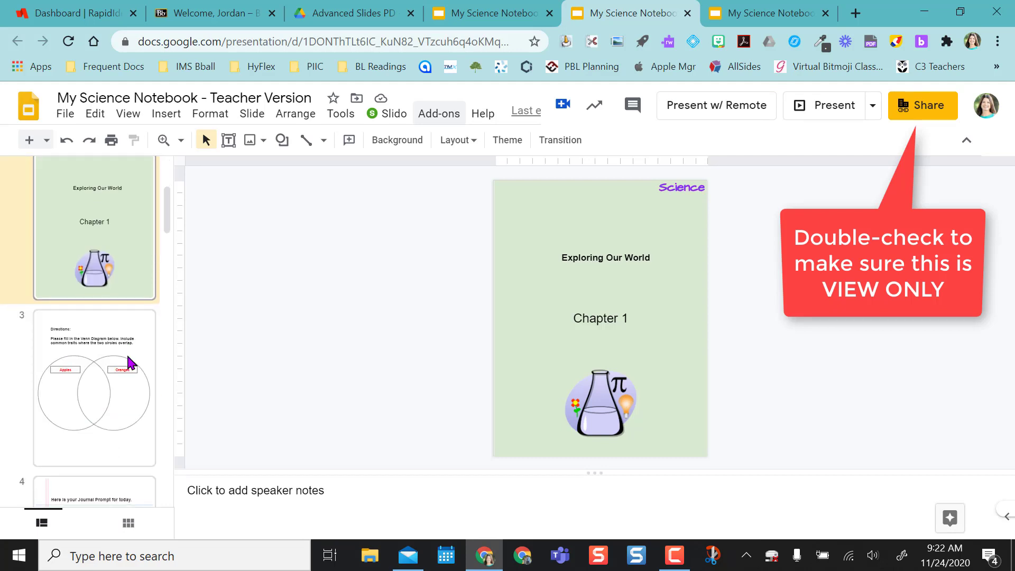
scroll(130, 359, "down", 5)
scroll(129, 361, "up", 4)
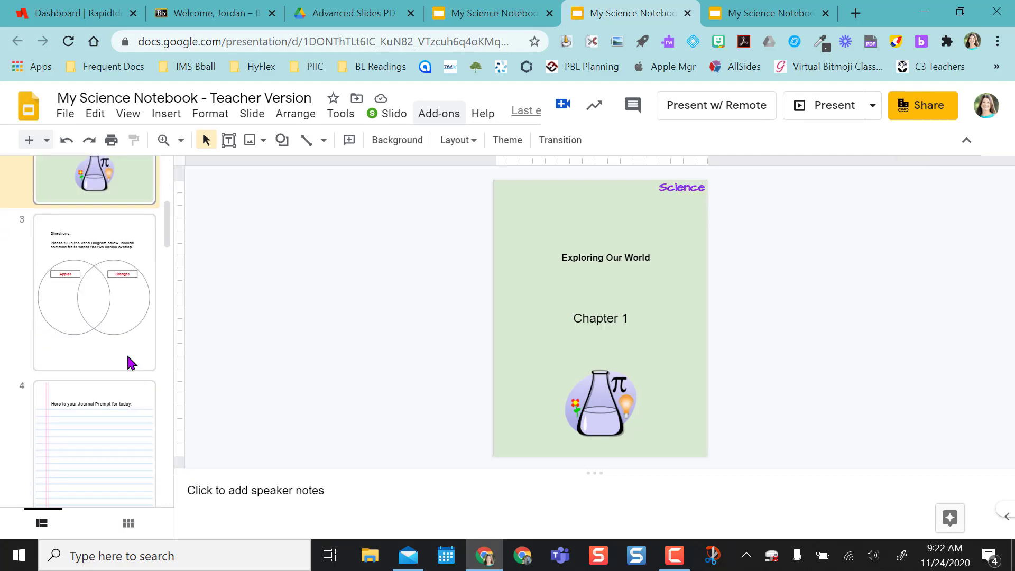
right_click(97, 272)
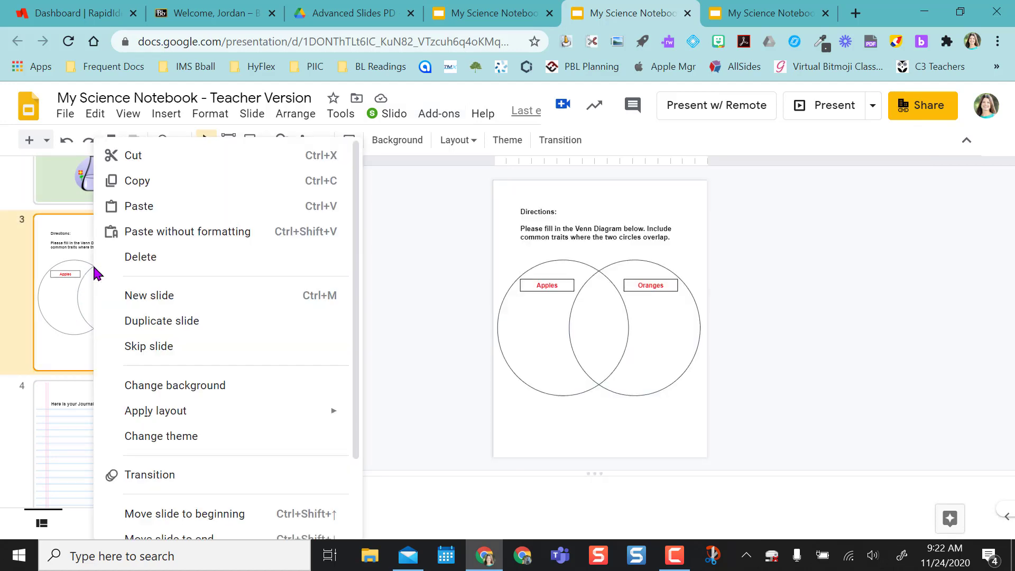
left_click(142, 184)
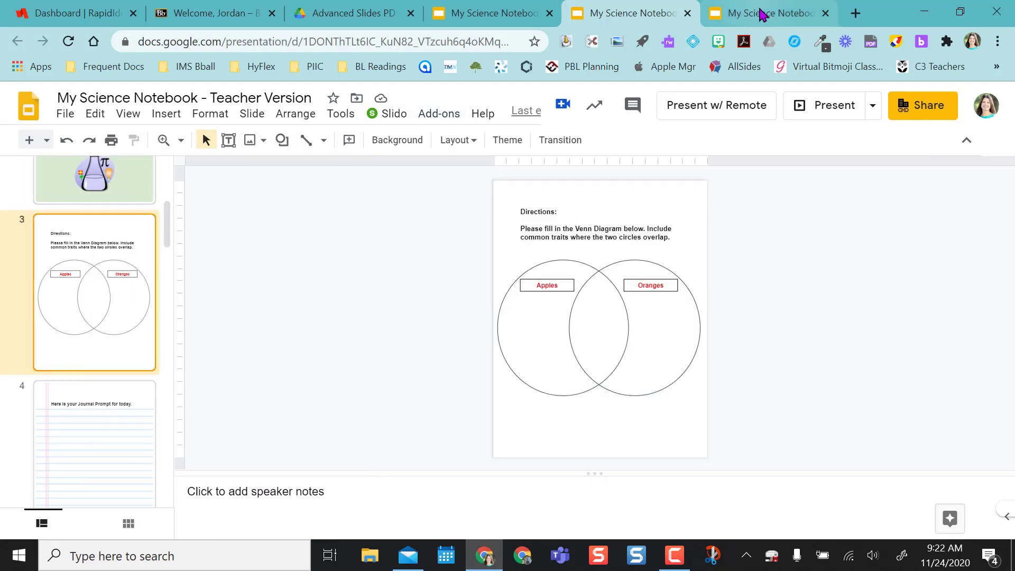
- Paste it after Student Version slide 3, keeping it linked to the original presentation
left_click(500, 11)
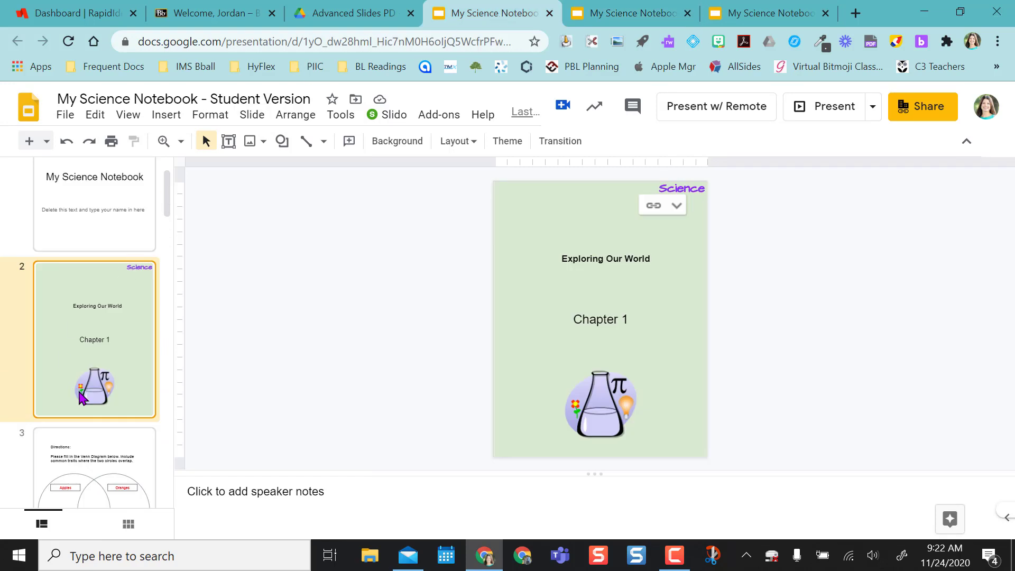
scroll(79, 396, "down", 2)
right_click(66, 346)
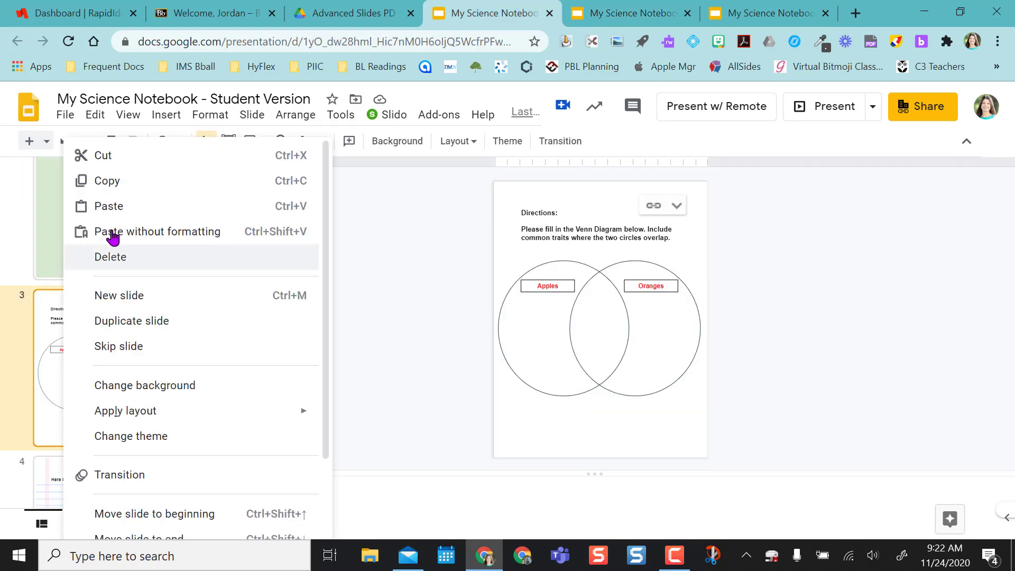
left_click(109, 208)
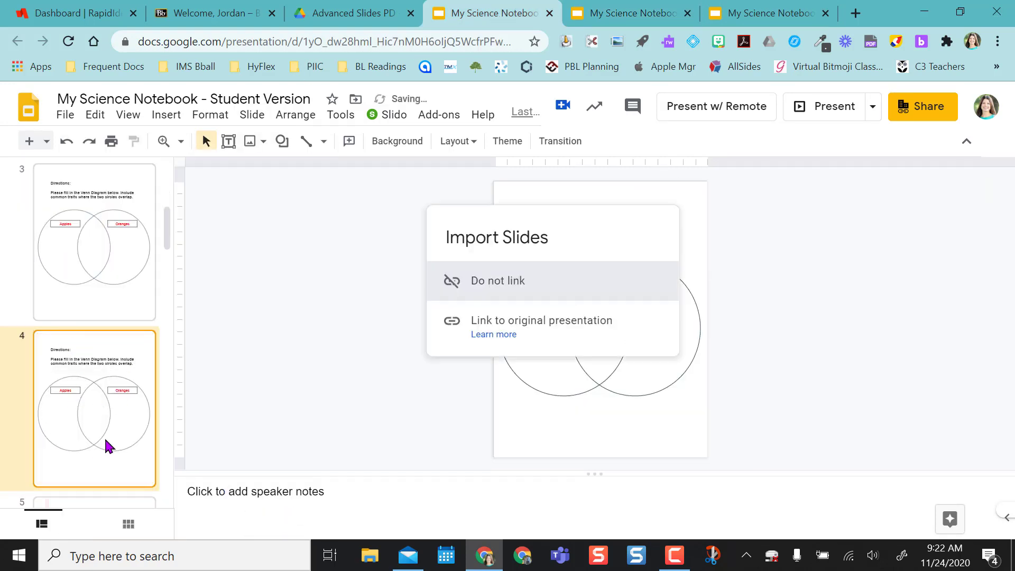
left_click(513, 333)
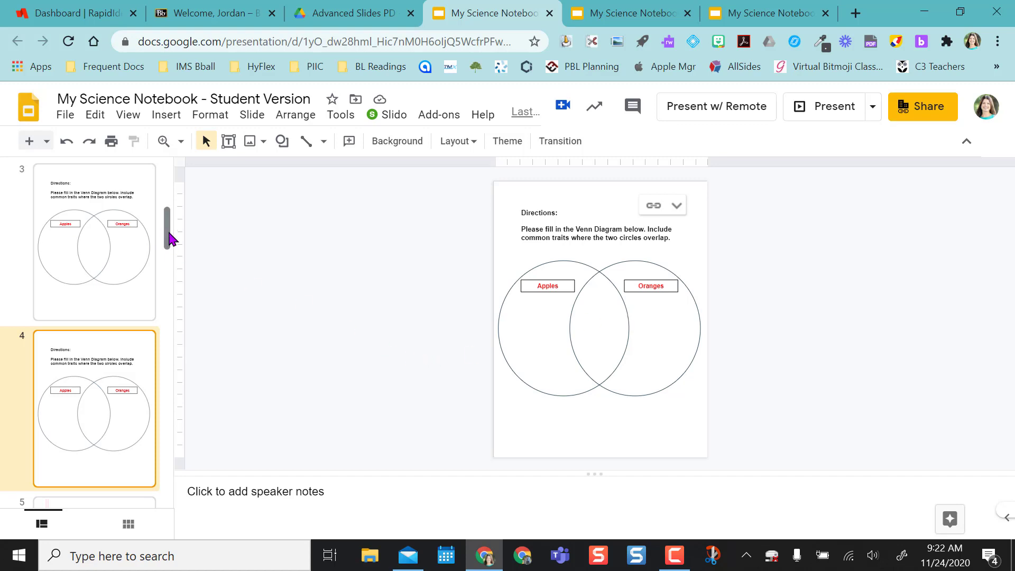
left_click_drag(166, 229, 168, 180)
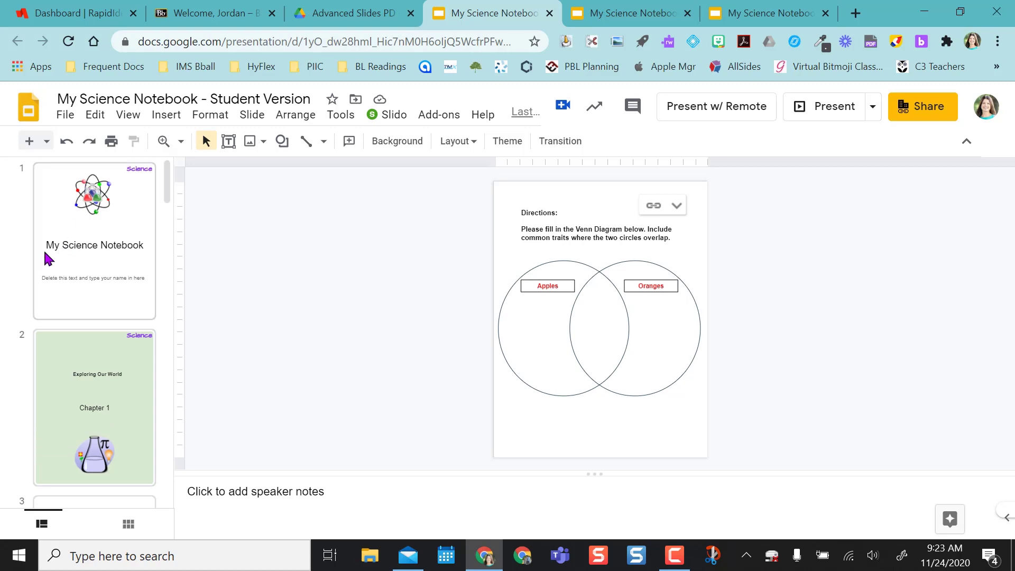